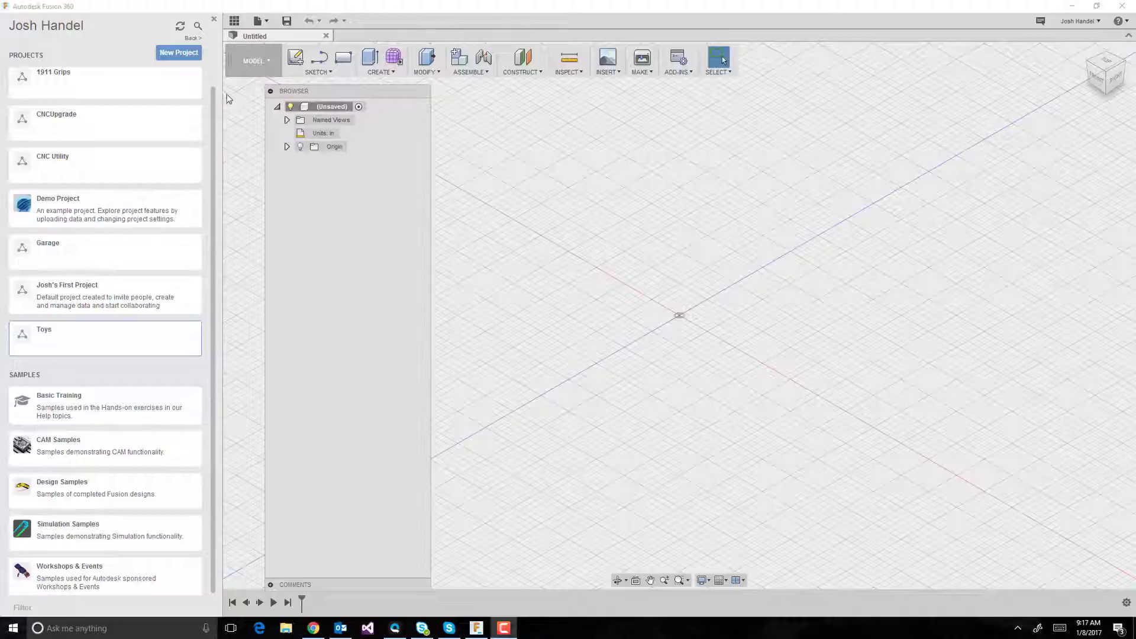
# Create a new project named 'Demo' and open its empty data list.
pyautogui.click(186, 55)
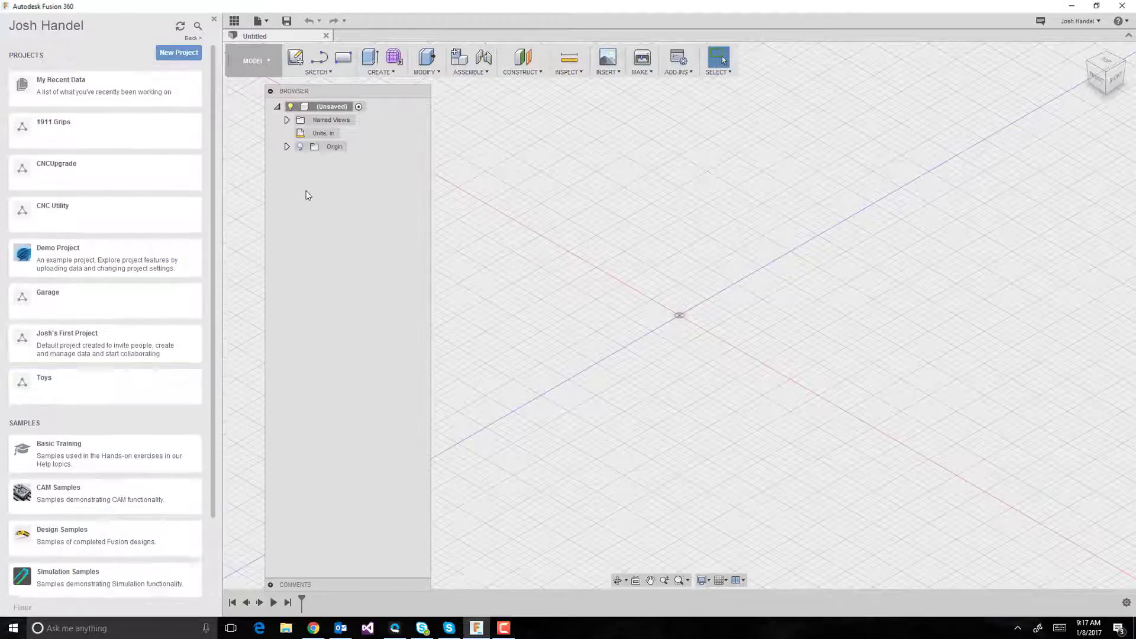
pyautogui.write('Demp')
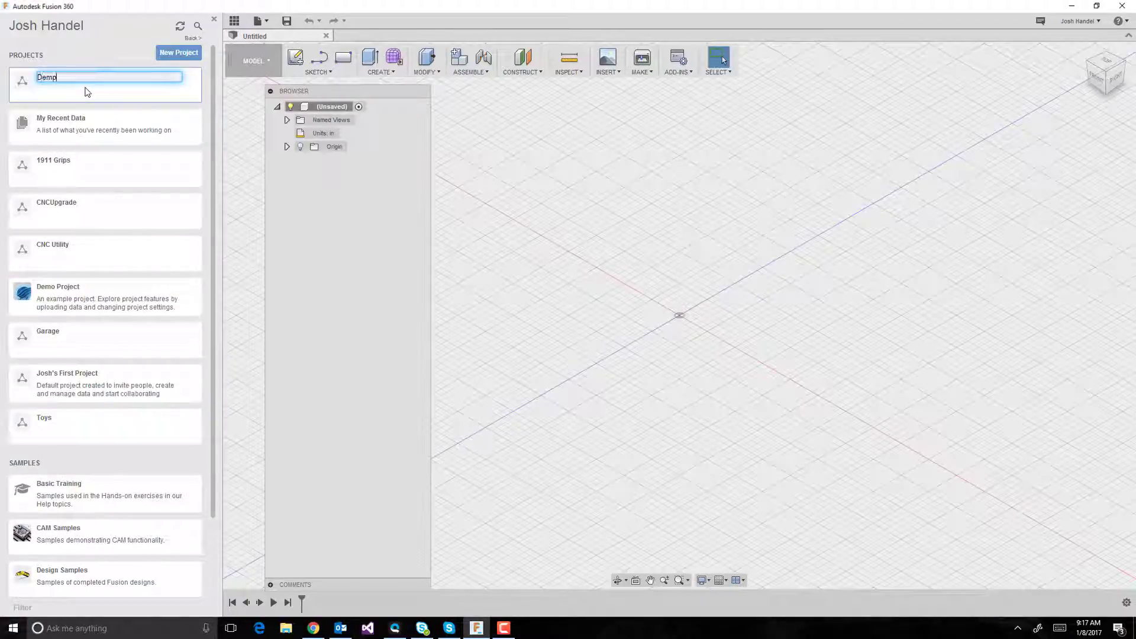
pyautogui.press('BackSpace')
pyautogui.write('o')
pyautogui.press('Return')
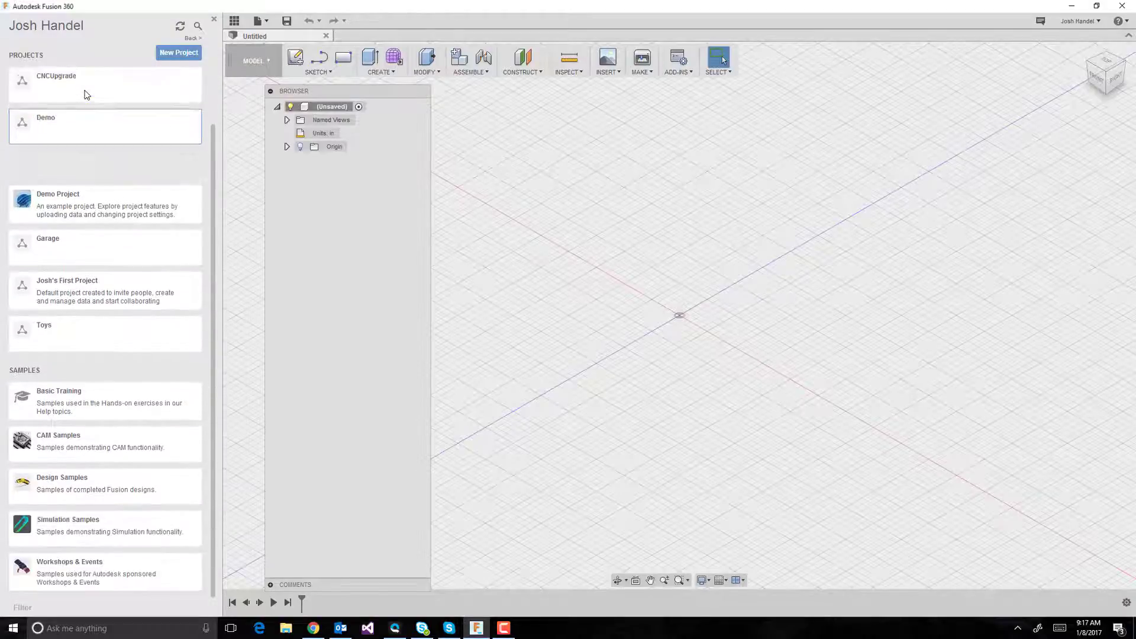
pyautogui.click(66, 161)
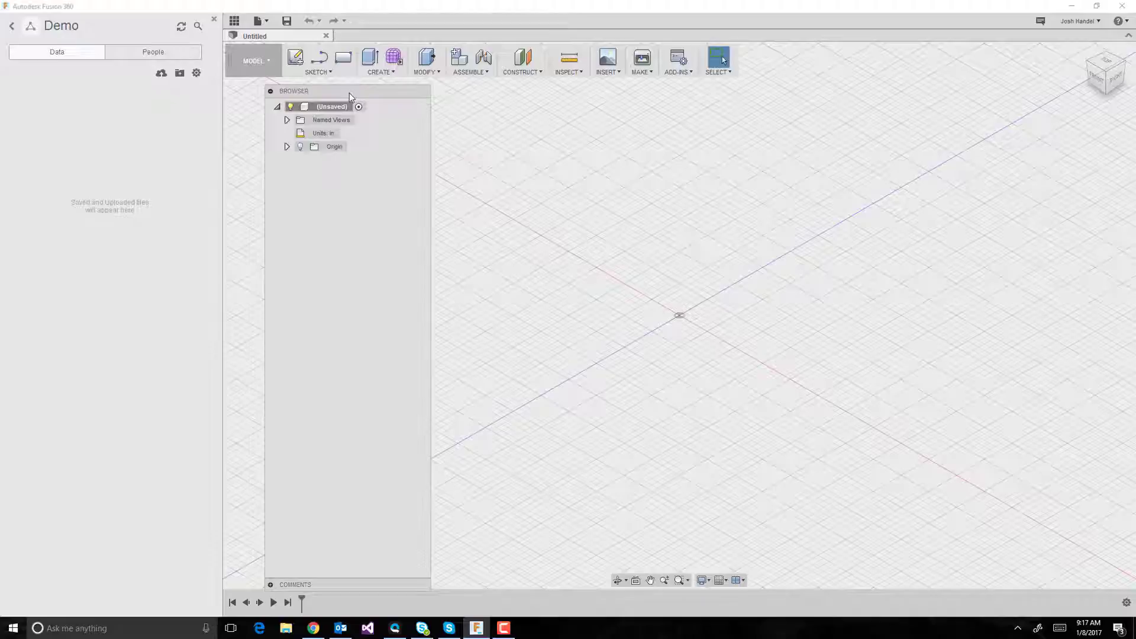
# Dock the Browser beside the Data Panel and cancel the unintended Extrude.
pyautogui.moveTo(349, 94); pyautogui.dragTo(296, 98)
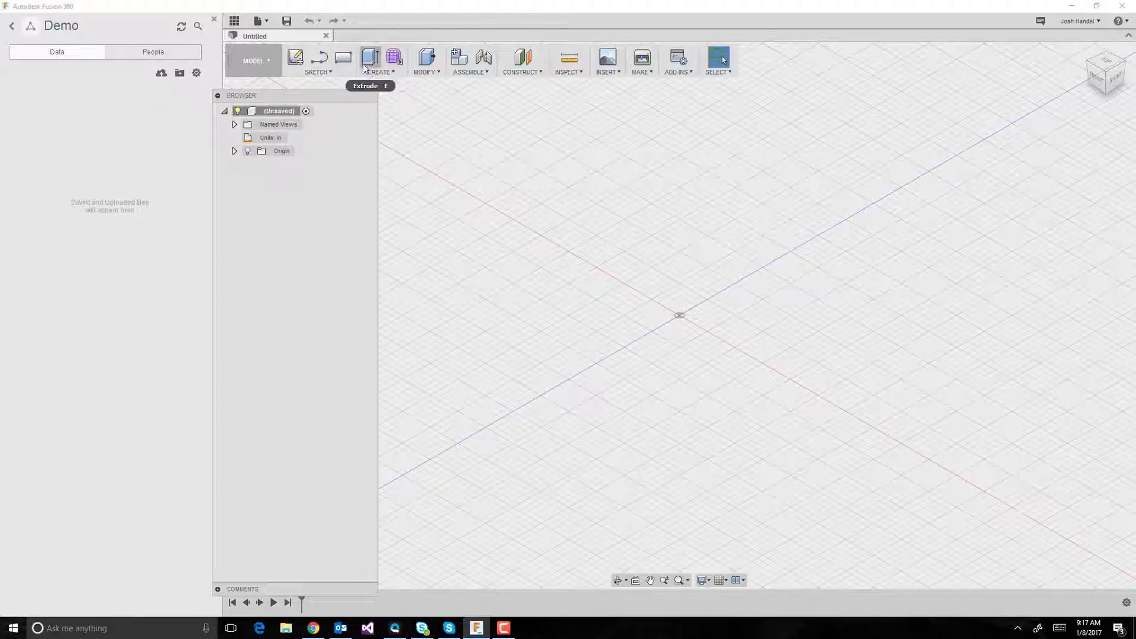
pyautogui.click(369, 63)
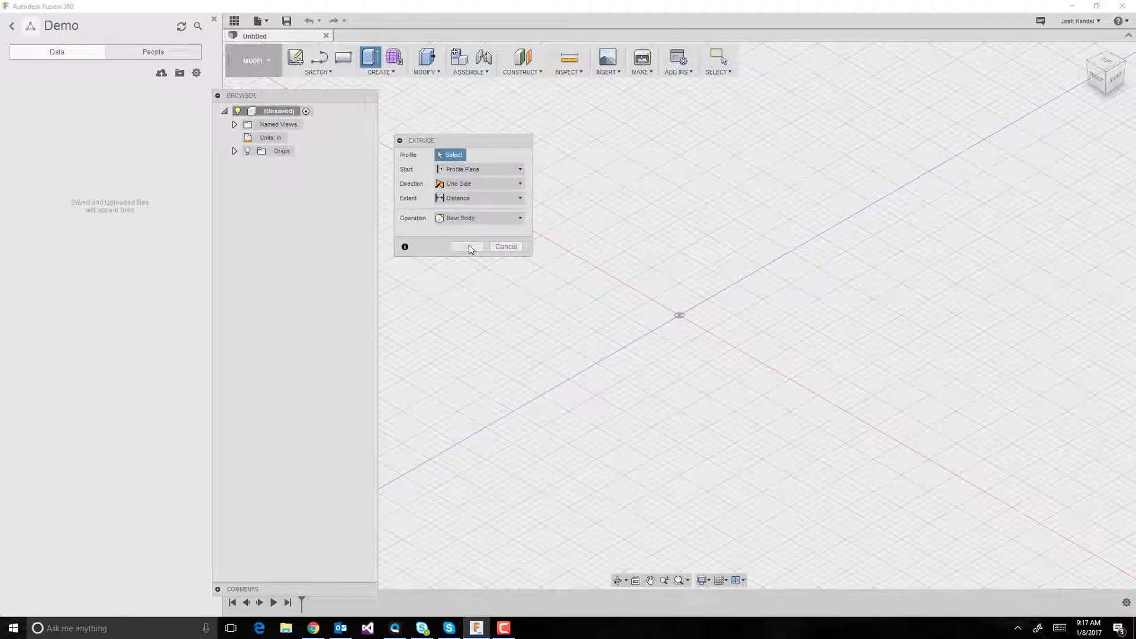
pyautogui.click(506, 247)
# Draw a two-point rectangle on the XY plane from the origin to its opposite corner.
pyautogui.click(329, 74)
pyautogui.moveTo(311, 110)
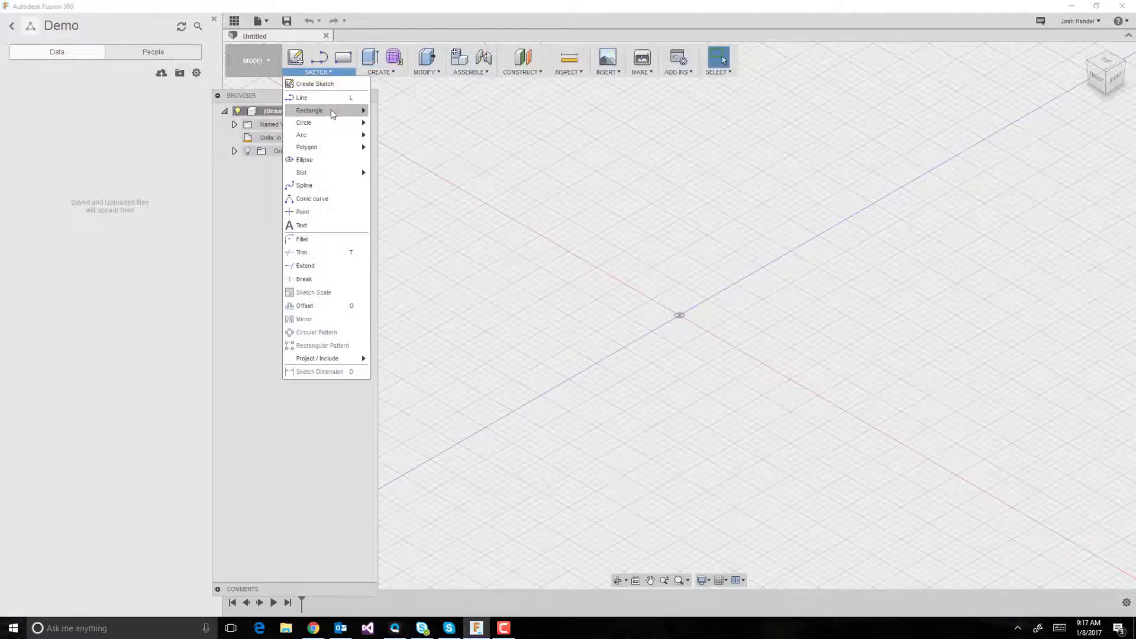
pyautogui.click(396, 113)
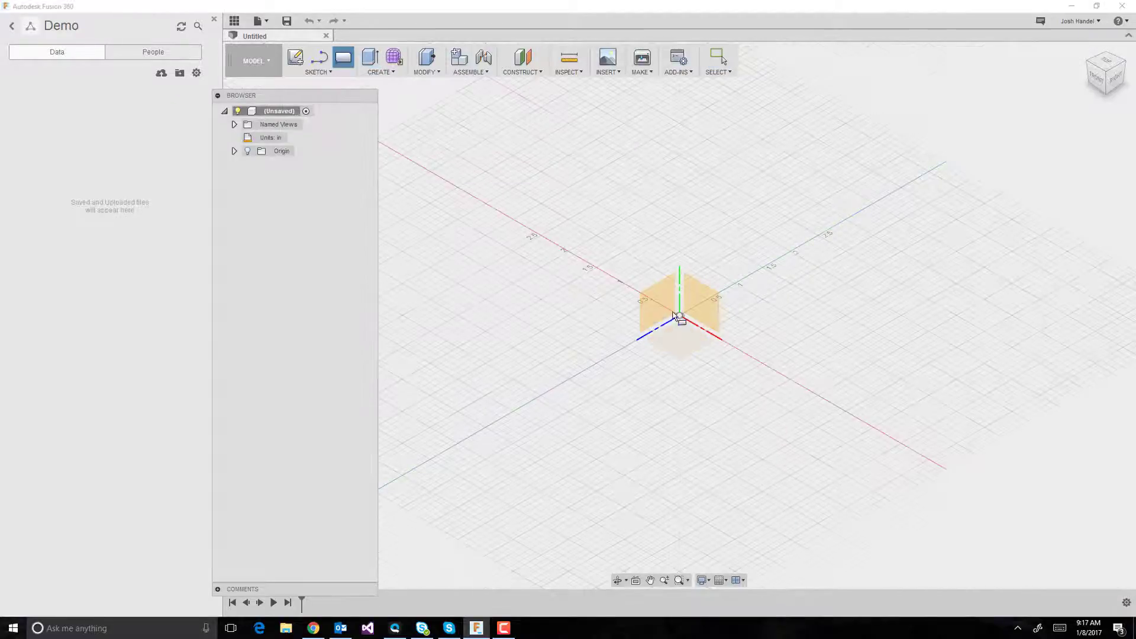
pyautogui.click(686, 338)
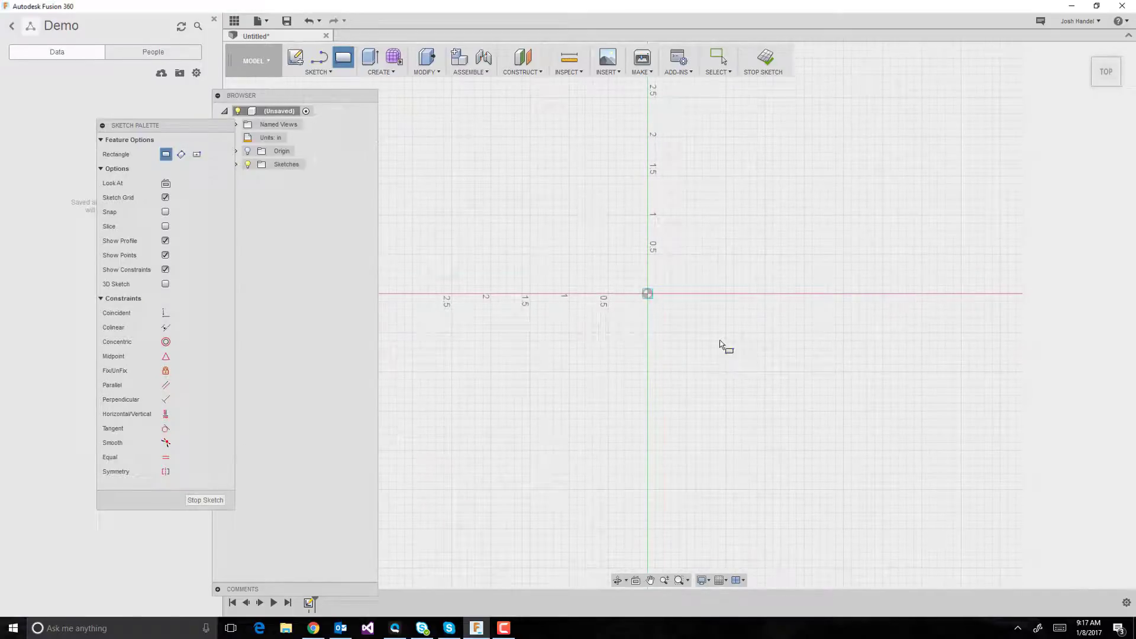
pyautogui.click(647, 294)
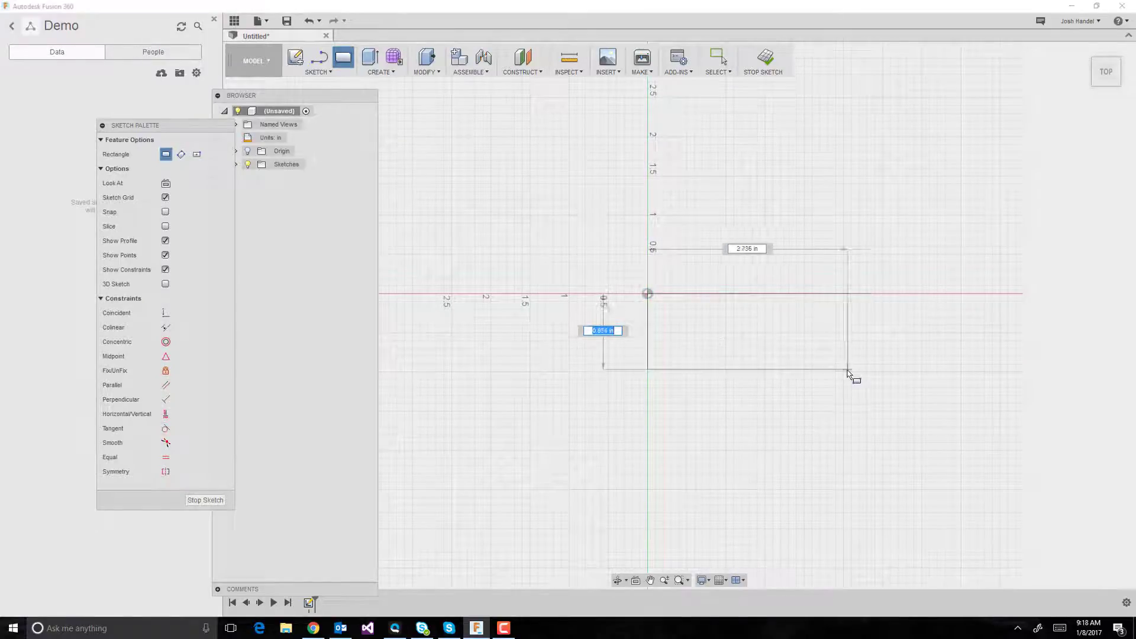
pyautogui.click(867, 412)
pyautogui.rightClick(695, 332)
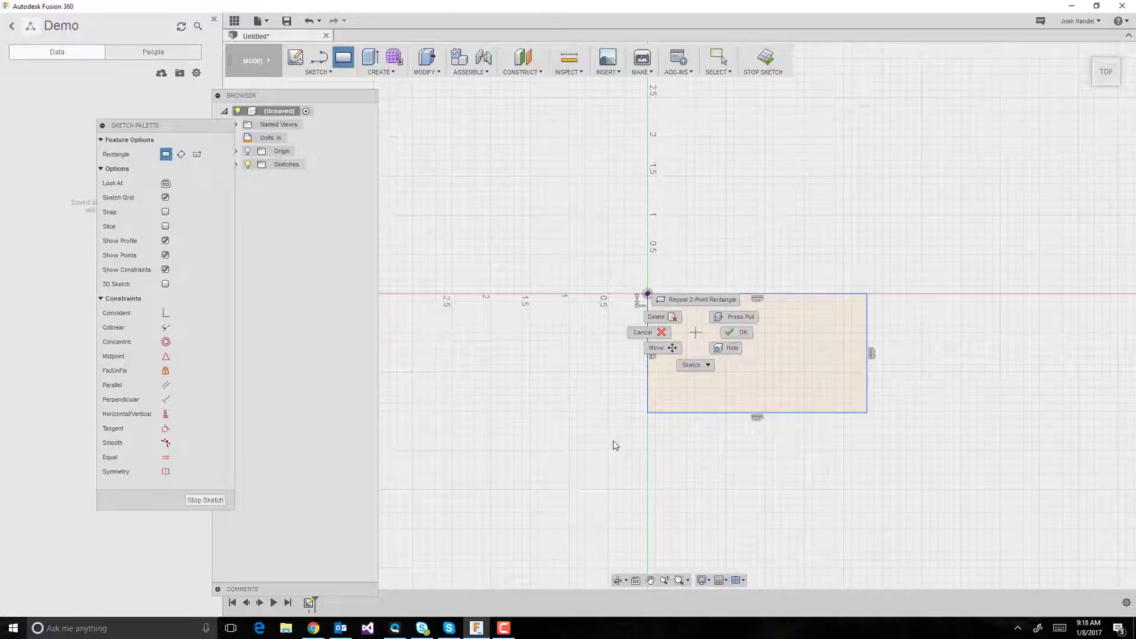
pyautogui.press('Escape')
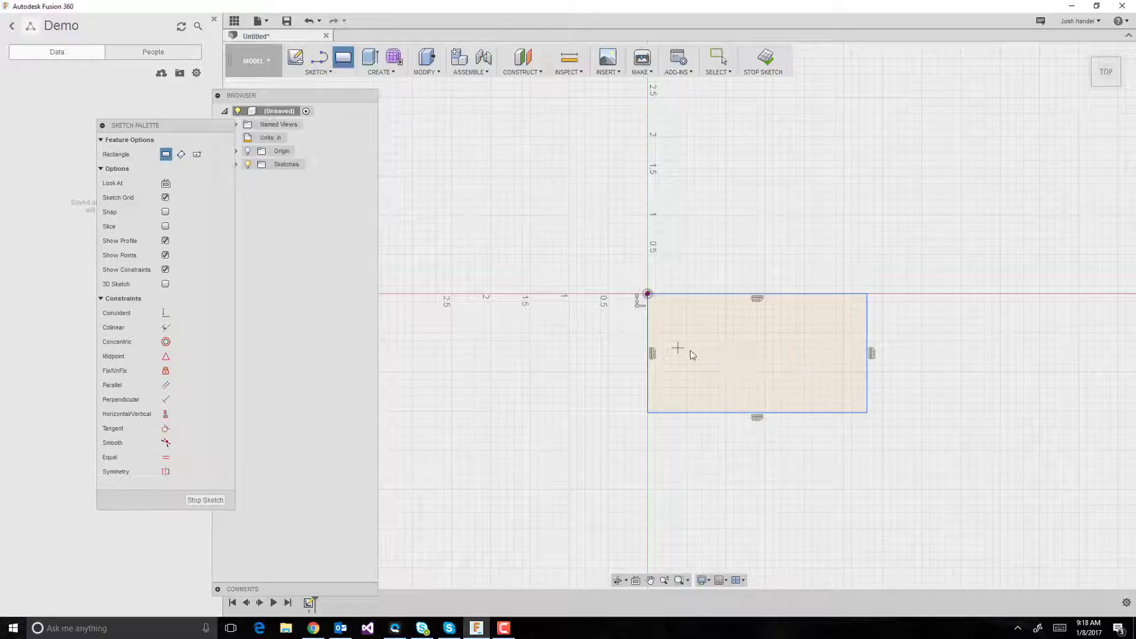
pyautogui.press('Escape')
pyautogui.rightClick(739, 355)
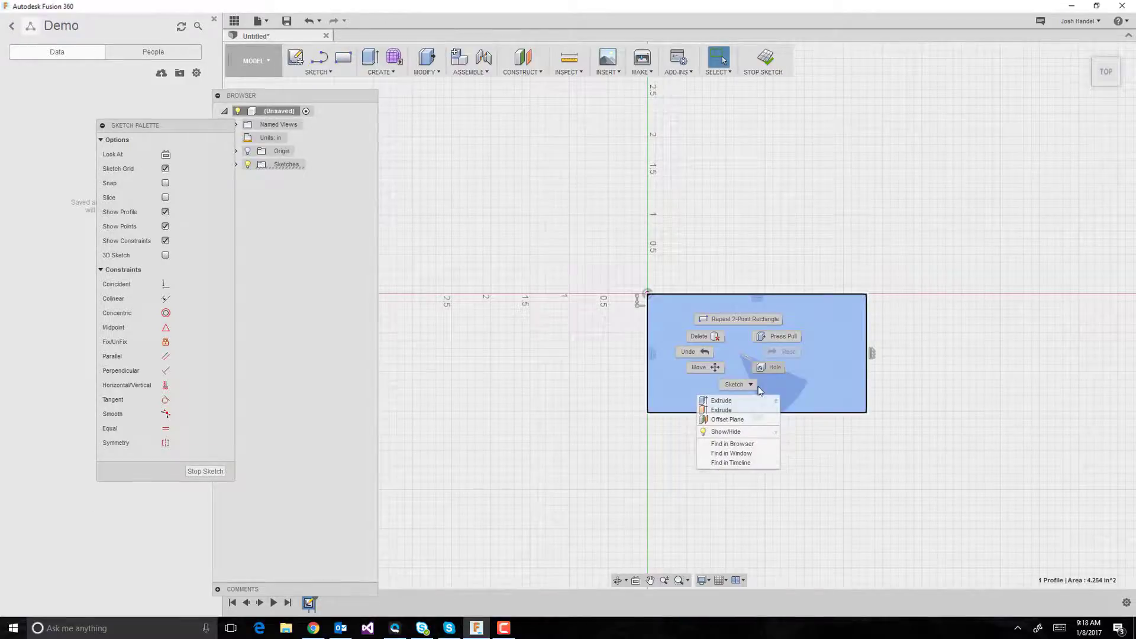
# Extrude the rectangle profile 0.98 in upward into a solid block body.
pyautogui.click(711, 378)
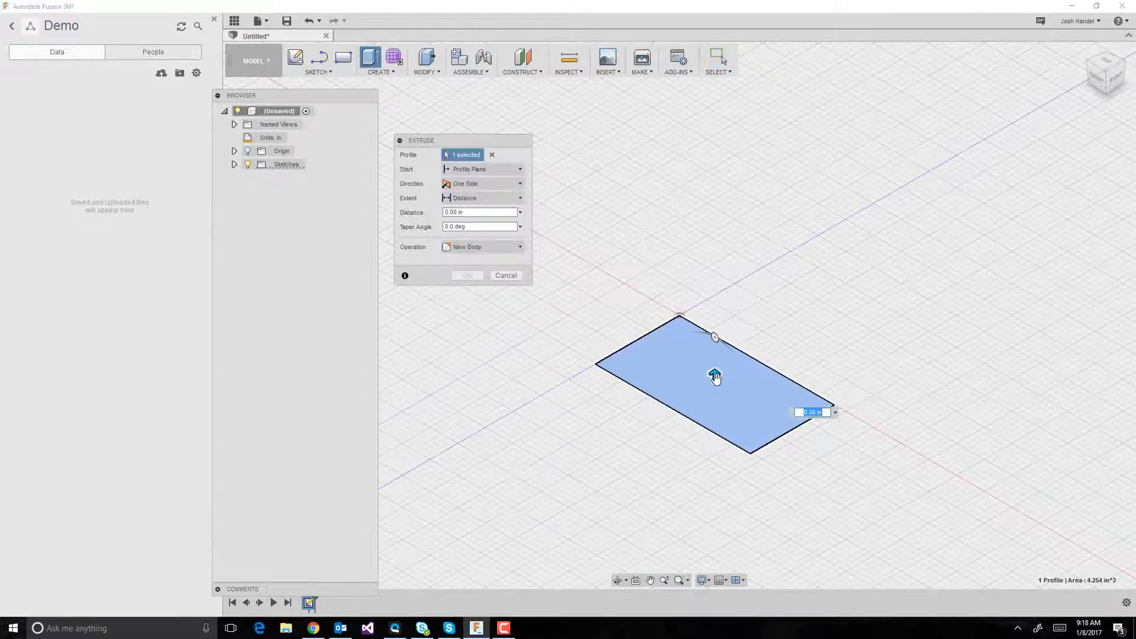
pyautogui.moveTo(715, 384); pyautogui.dragTo(712, 337)
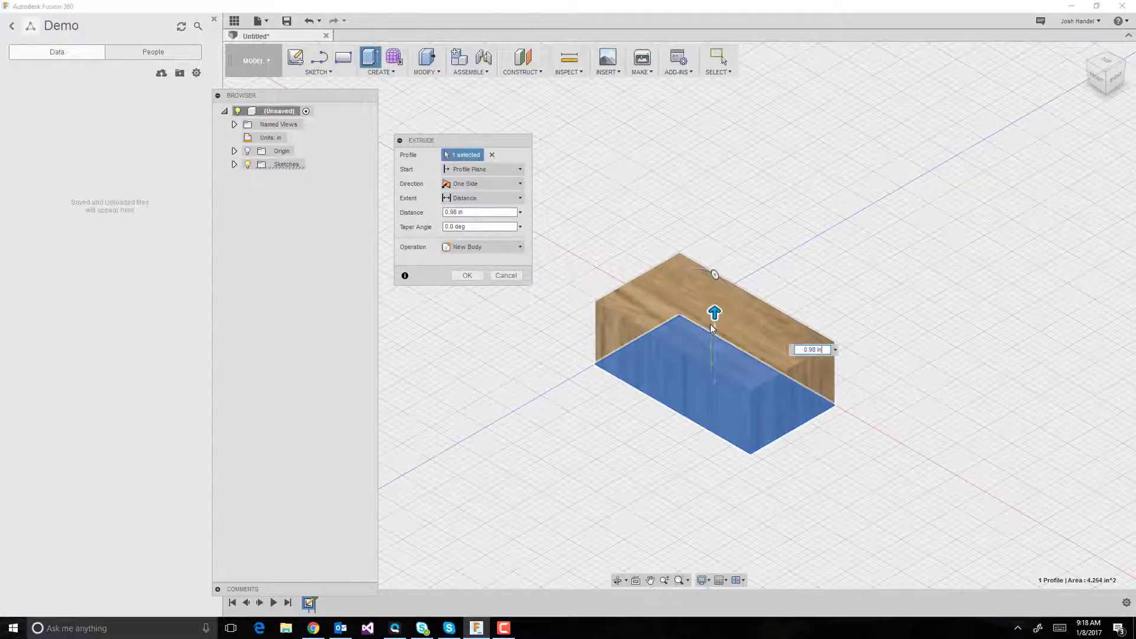
pyautogui.click(709, 325)
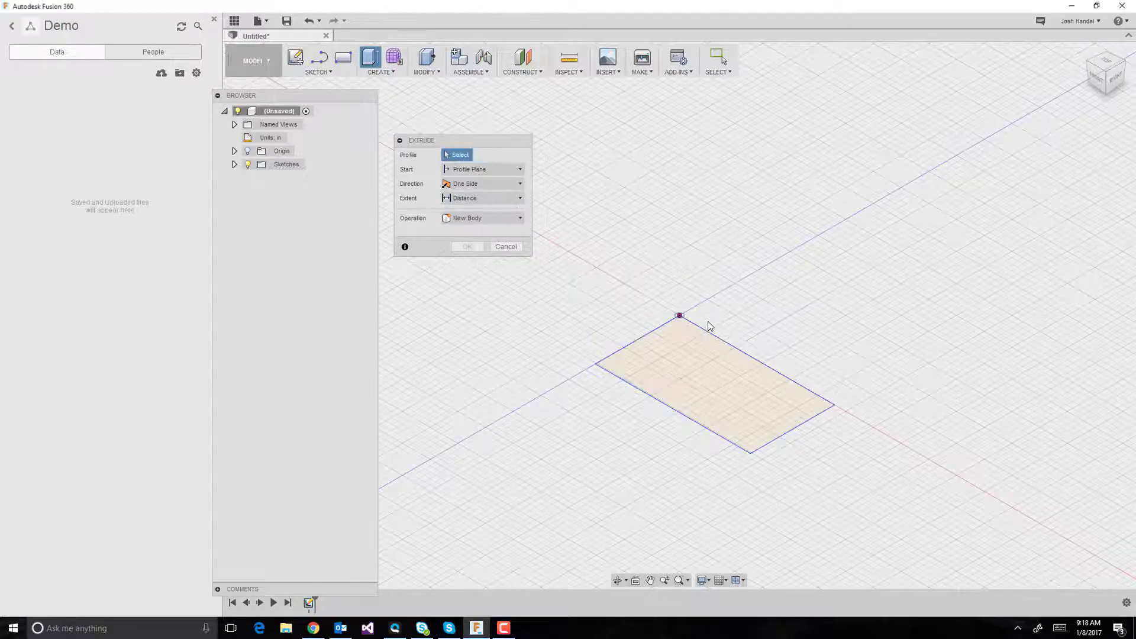
pyautogui.rightClick(709, 387)
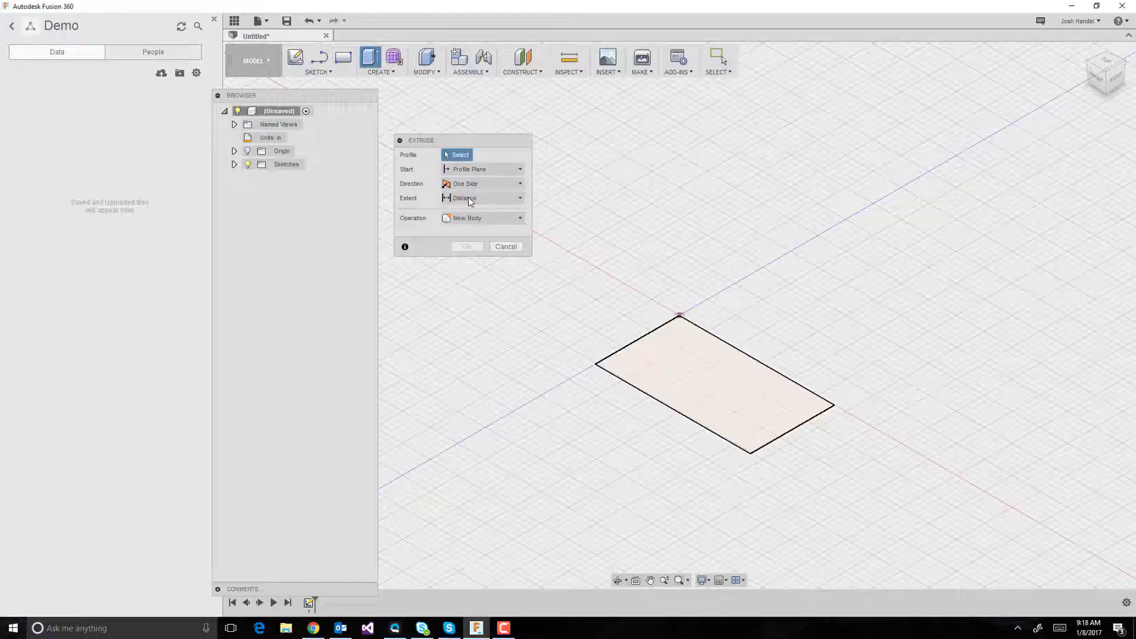
pyautogui.click(716, 378)
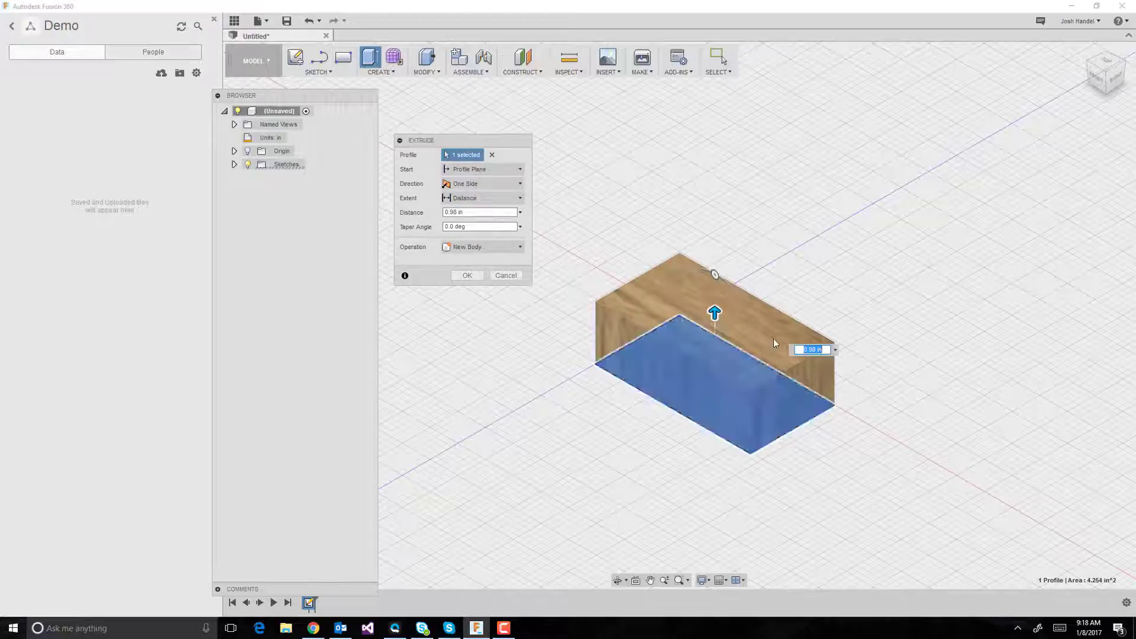
pyautogui.press('Return')
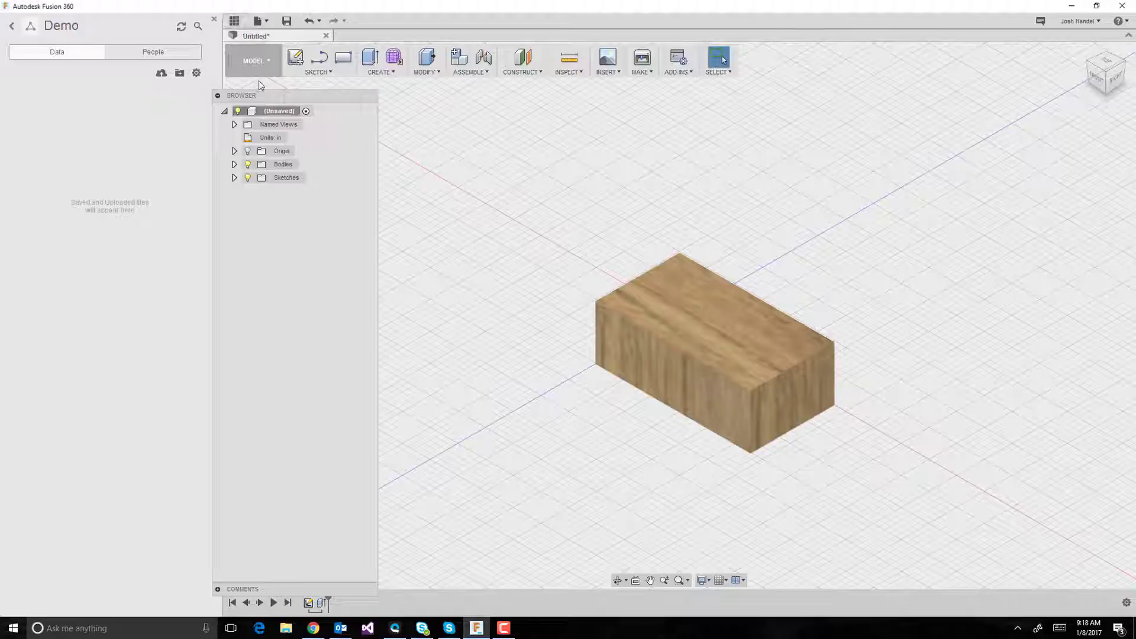
# Save the block as 'box' in the Demo project, then start a new untitled design.
pyautogui.hotkey('ctrl', 's')
pyautogui.write('box')
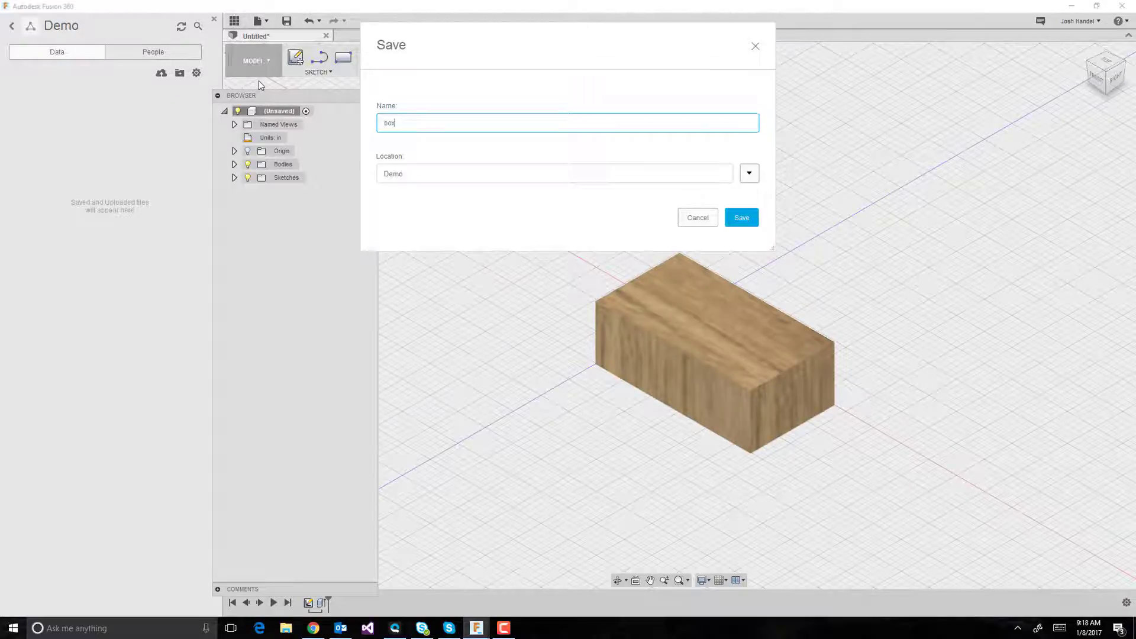
pyautogui.press('Return')
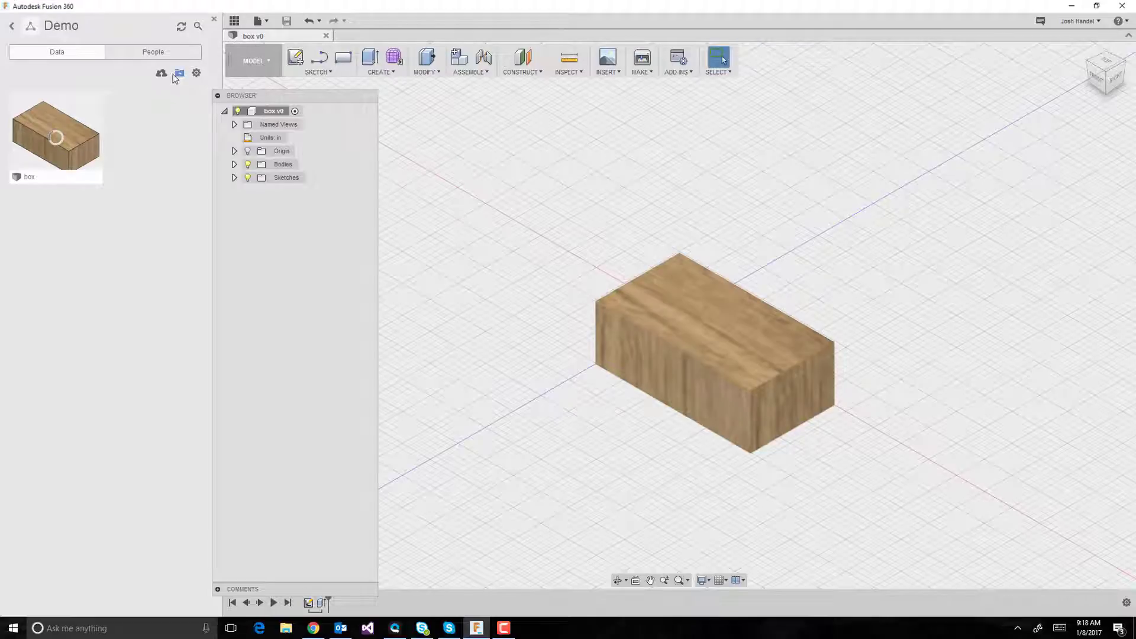
pyautogui.click(265, 26)
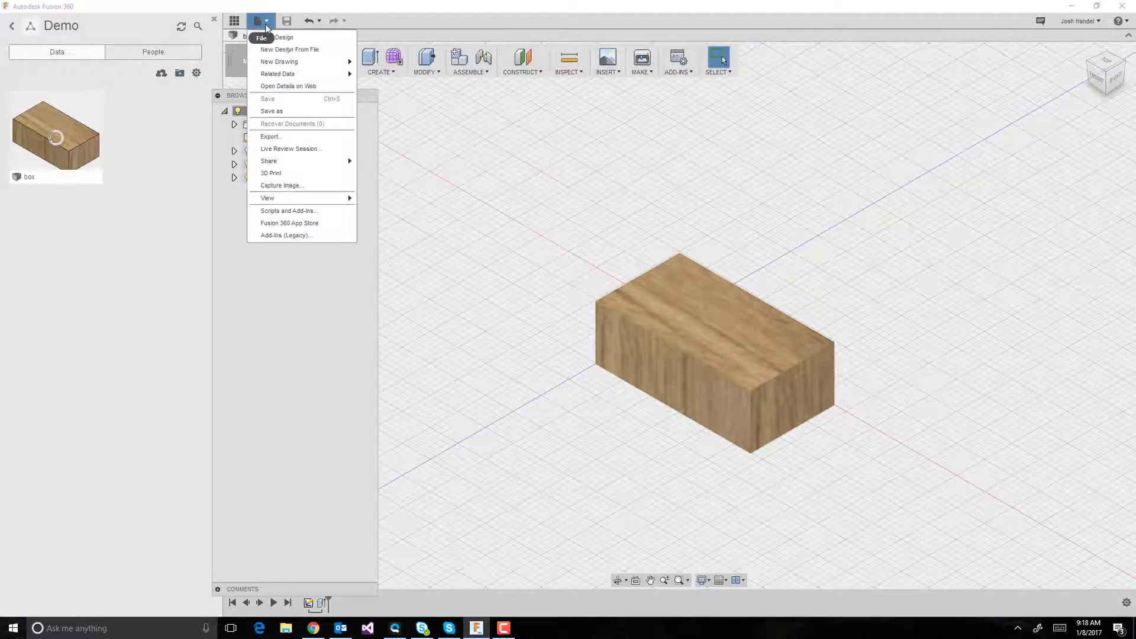
pyautogui.click(269, 43)
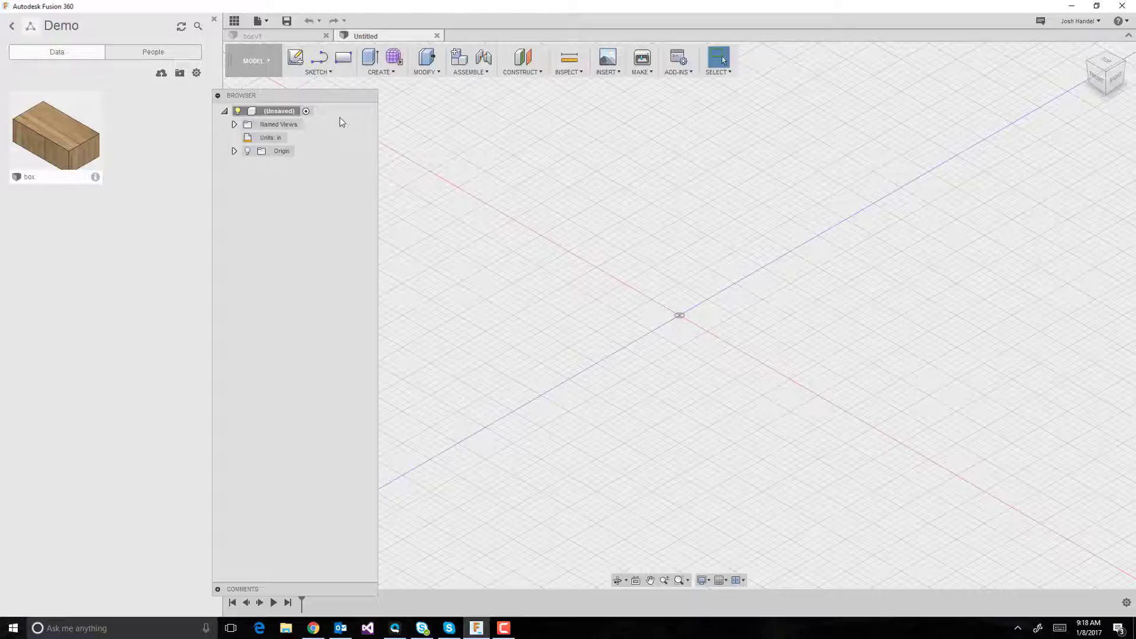
# Sketch a large two-point circle through the origin, plus a small circle inside it.
pyautogui.click(318, 72)
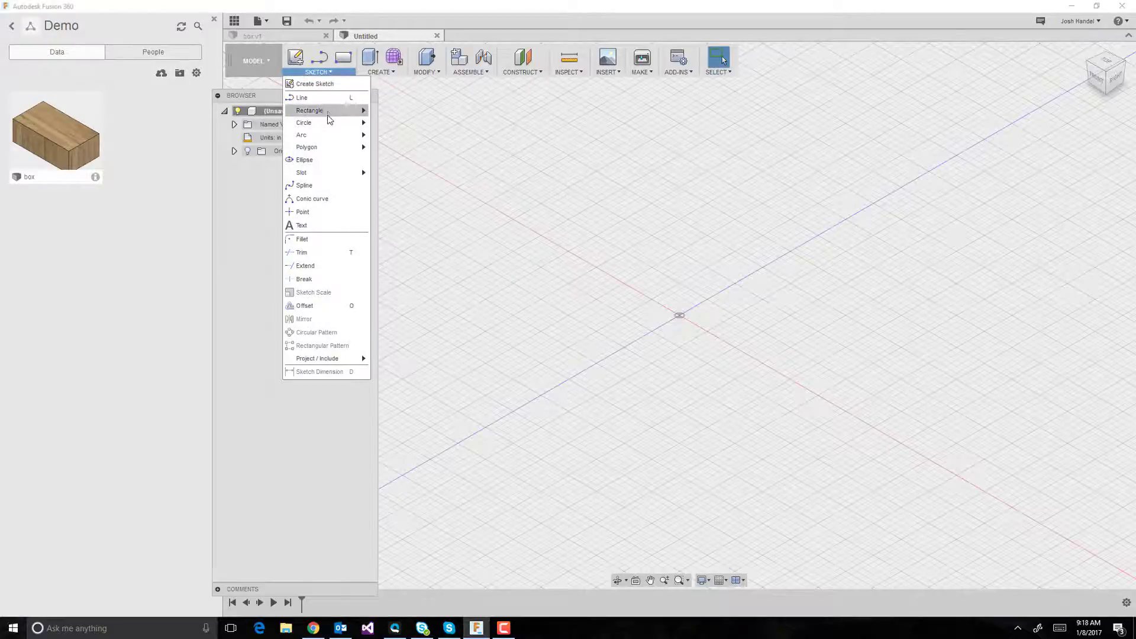
pyautogui.moveTo(310, 110)
pyautogui.click(407, 138)
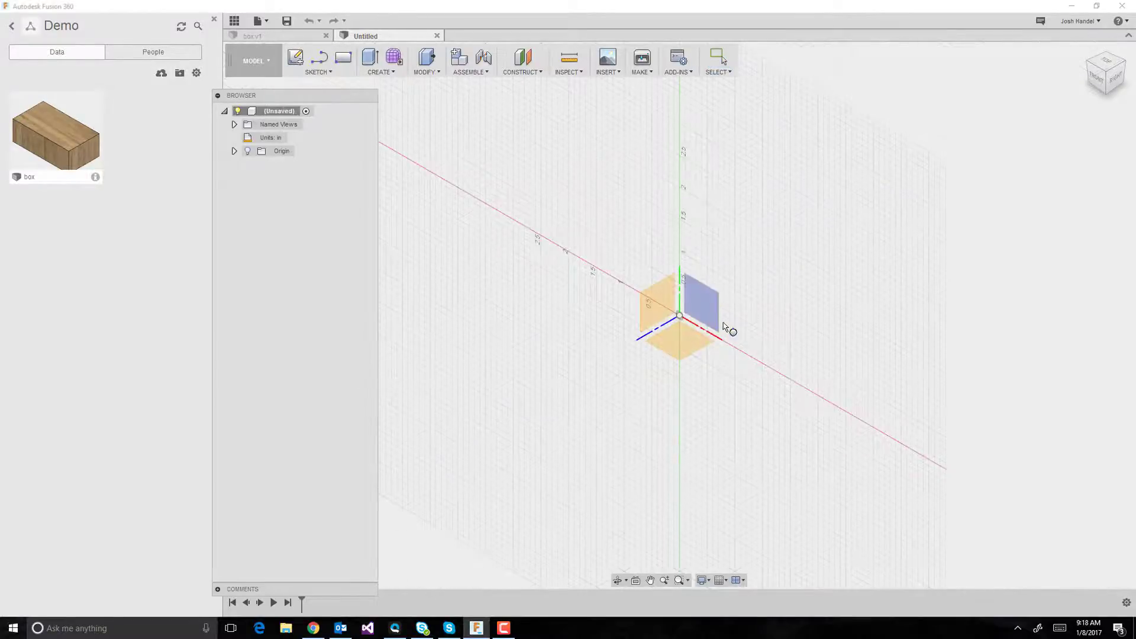
pyautogui.click(723, 324)
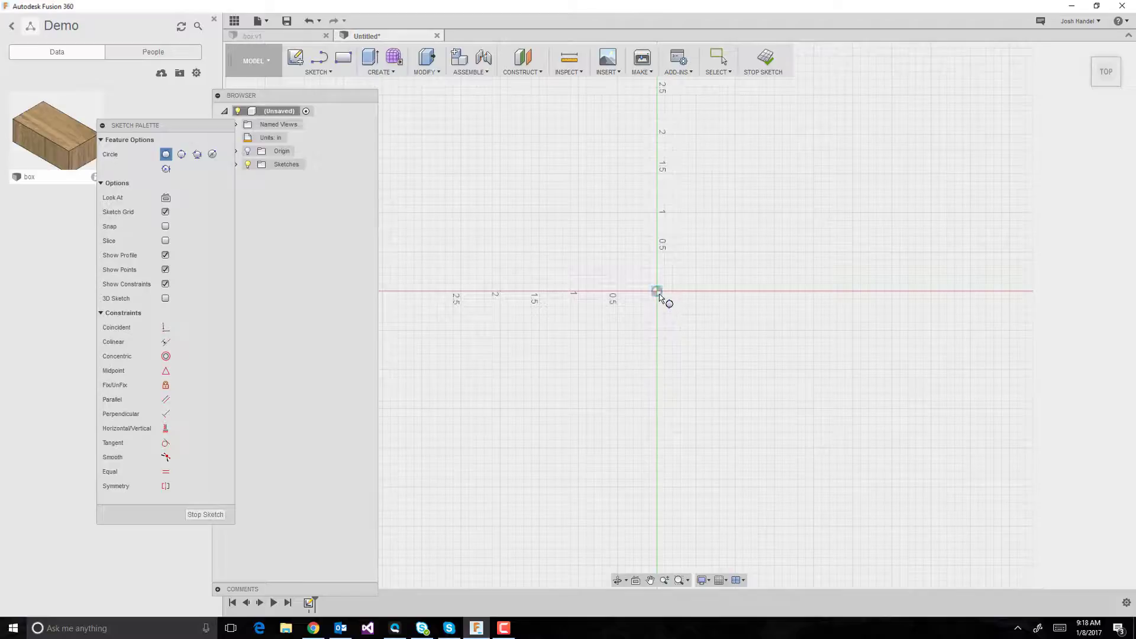
pyautogui.click(657, 292)
pyautogui.click(838, 427)
pyautogui.rightClick(792, 391)
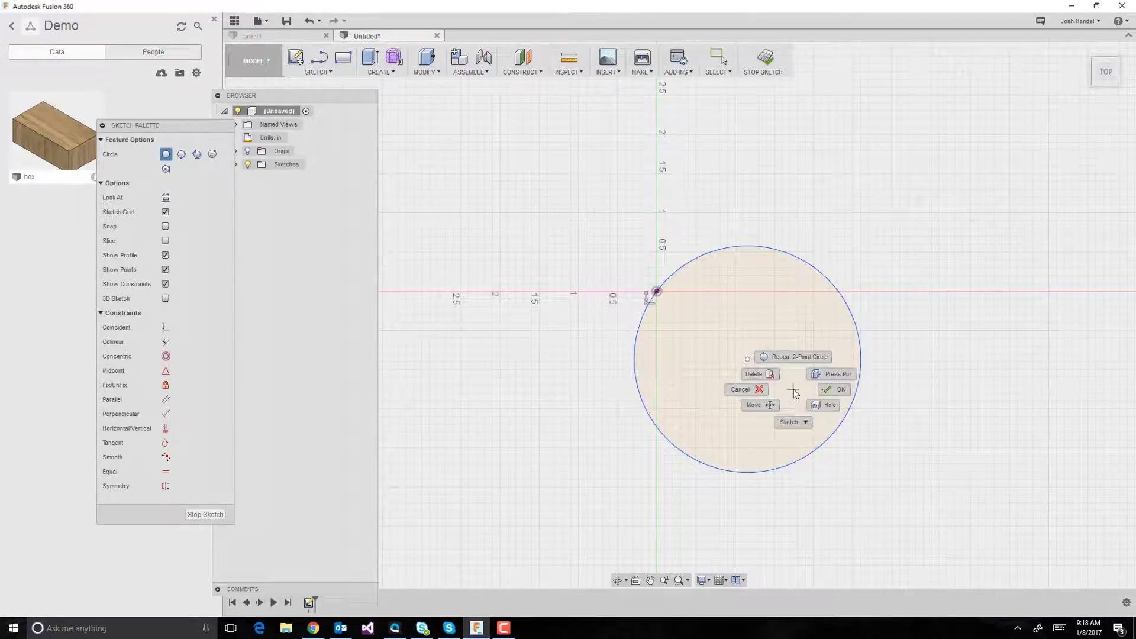
pyautogui.click(763, 368)
pyautogui.click(706, 347)
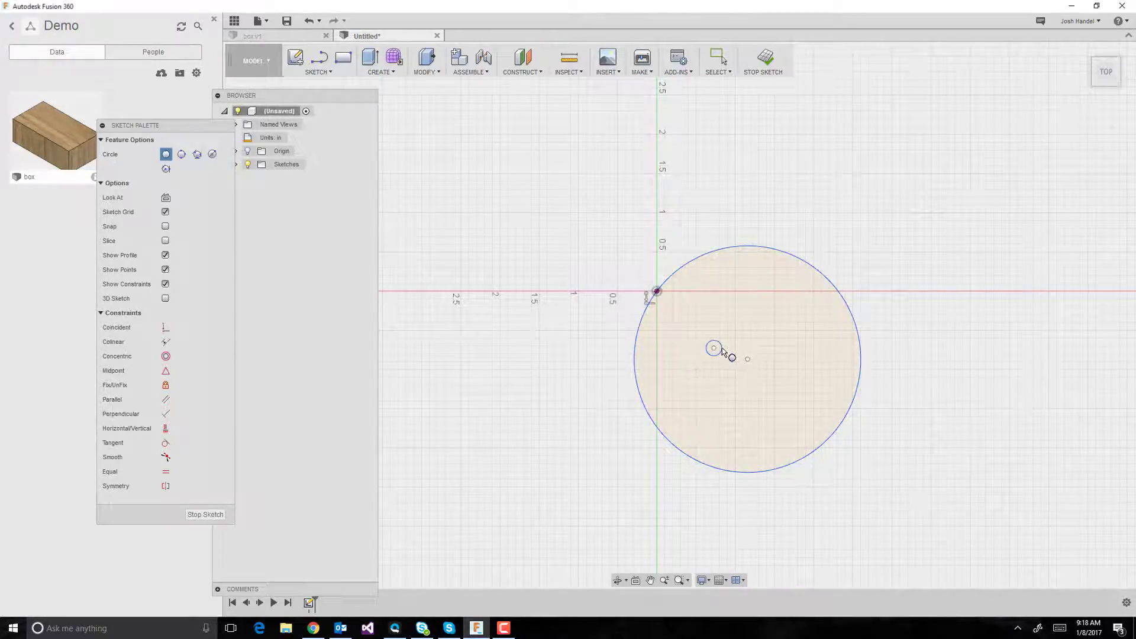
pyautogui.press('Escape')
# Delete the small inner circle, leaving the large circle's profile selected for extrusion.
pyautogui.click(736, 388)
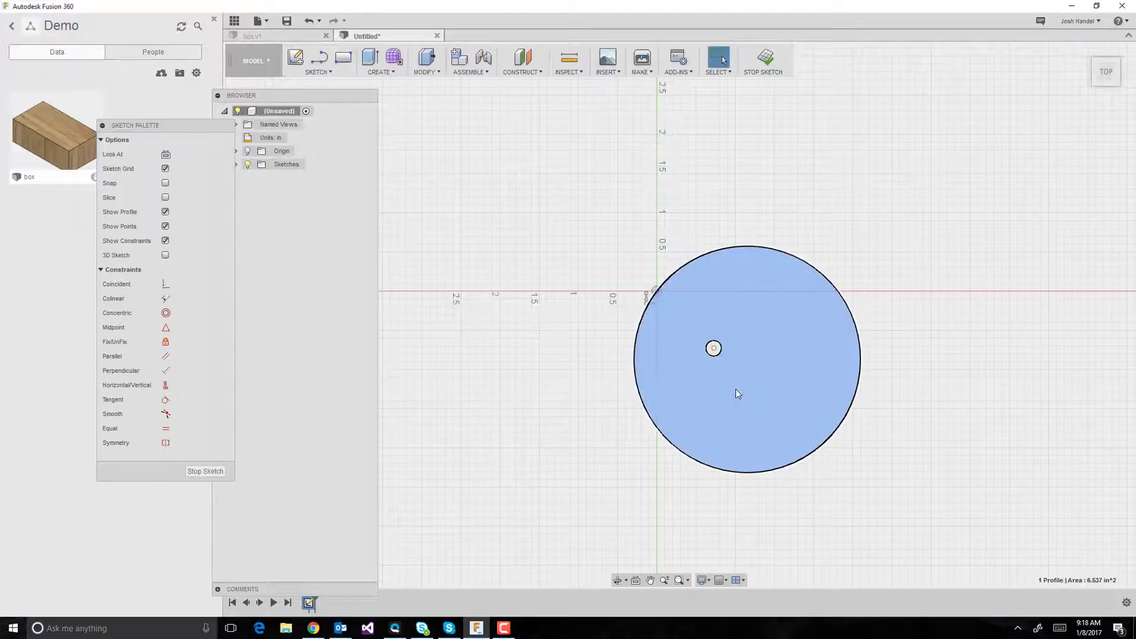
pyautogui.rightClick(736, 389)
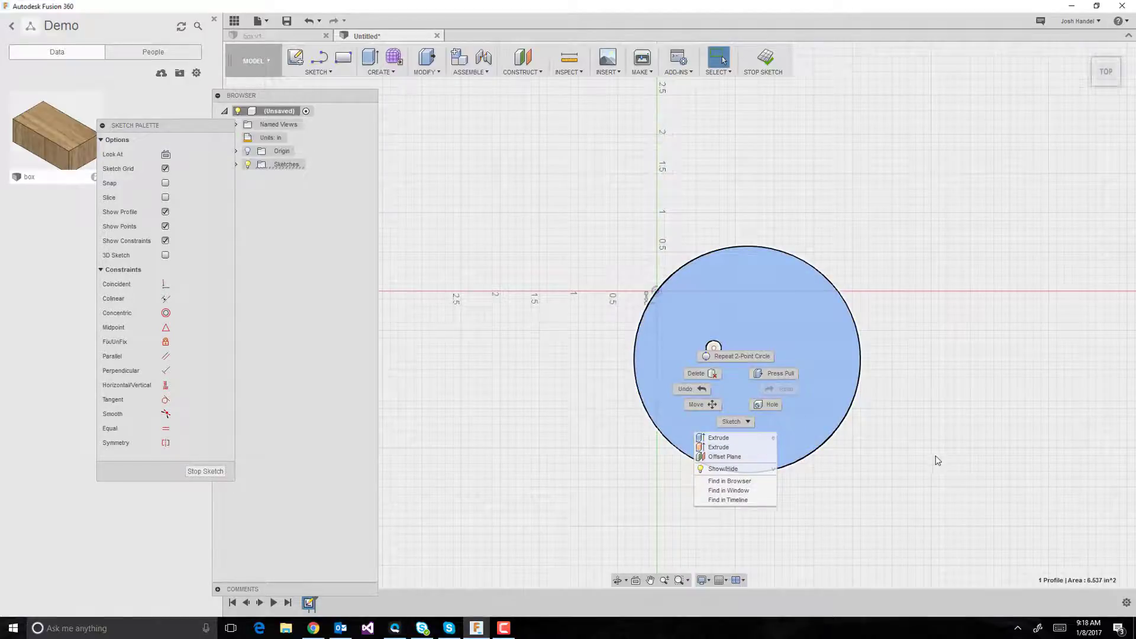
pyautogui.press('Escape')
pyautogui.click(713, 349)
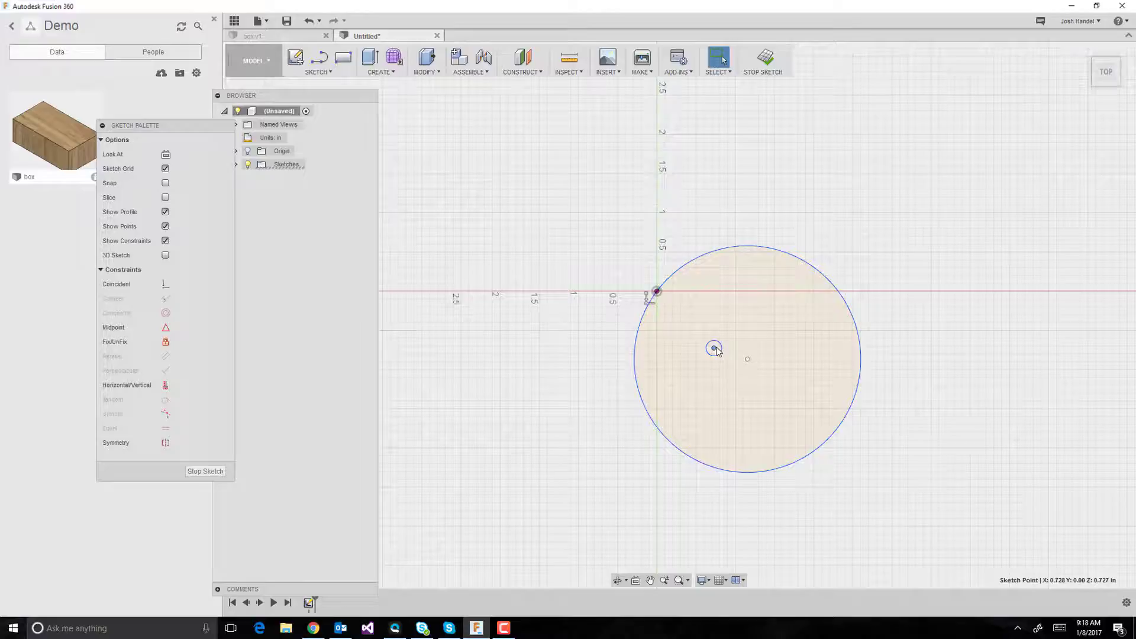
pyautogui.click(715, 355)
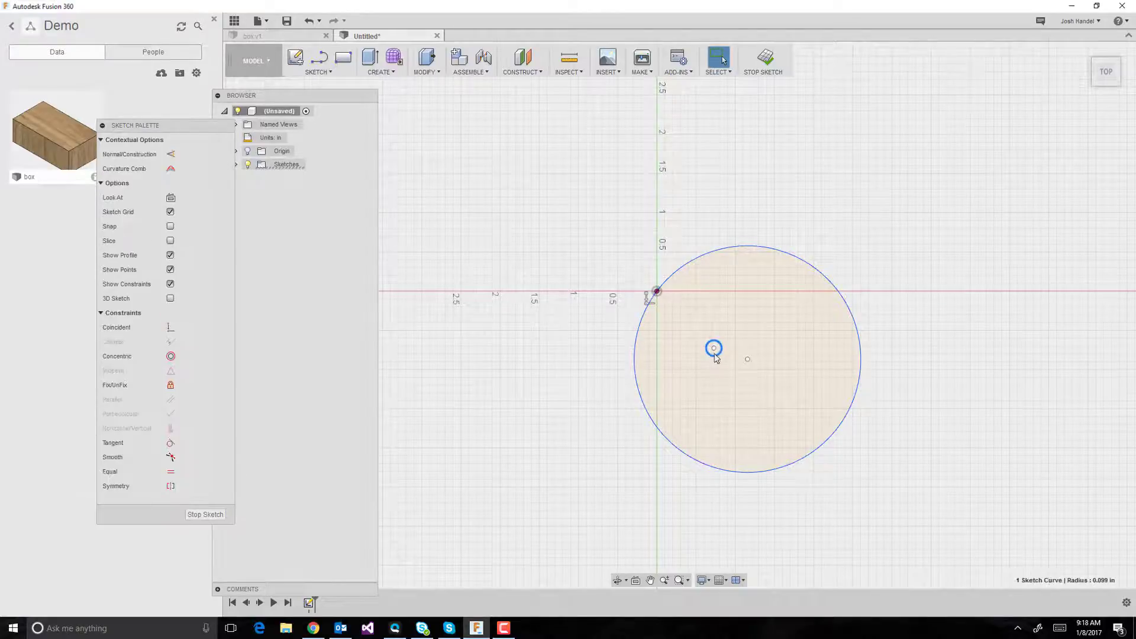
pyautogui.press('Delete')
pyautogui.click(725, 358)
pyautogui.rightClick(725, 357)
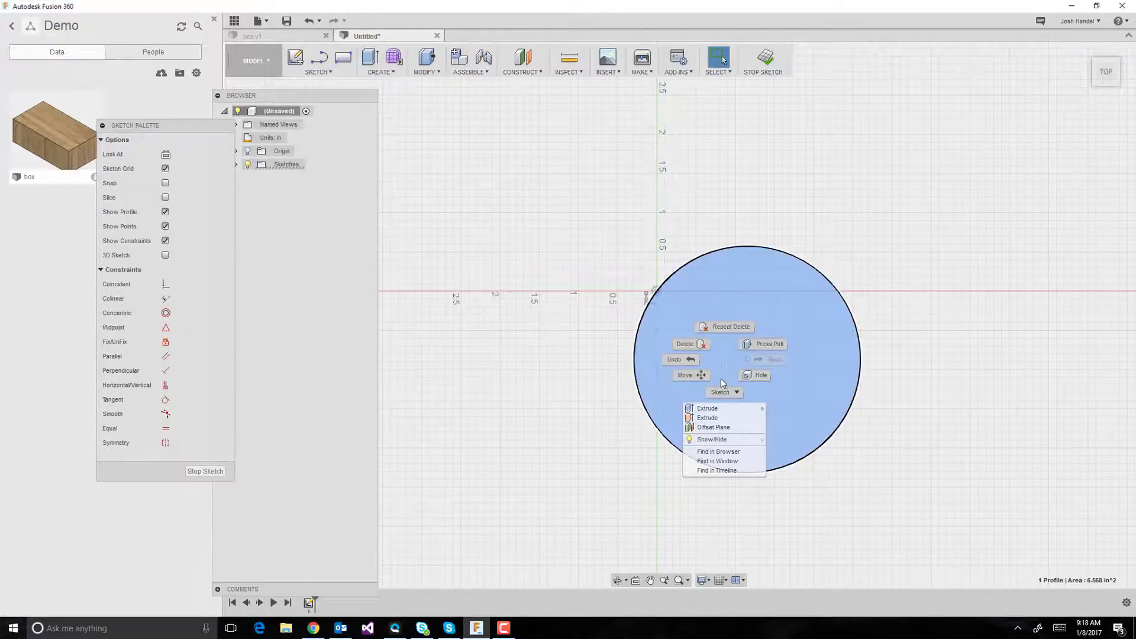
# Extrude the circle profile about 4.274 in upward into a tall cylinder.
pyautogui.click(707, 408)
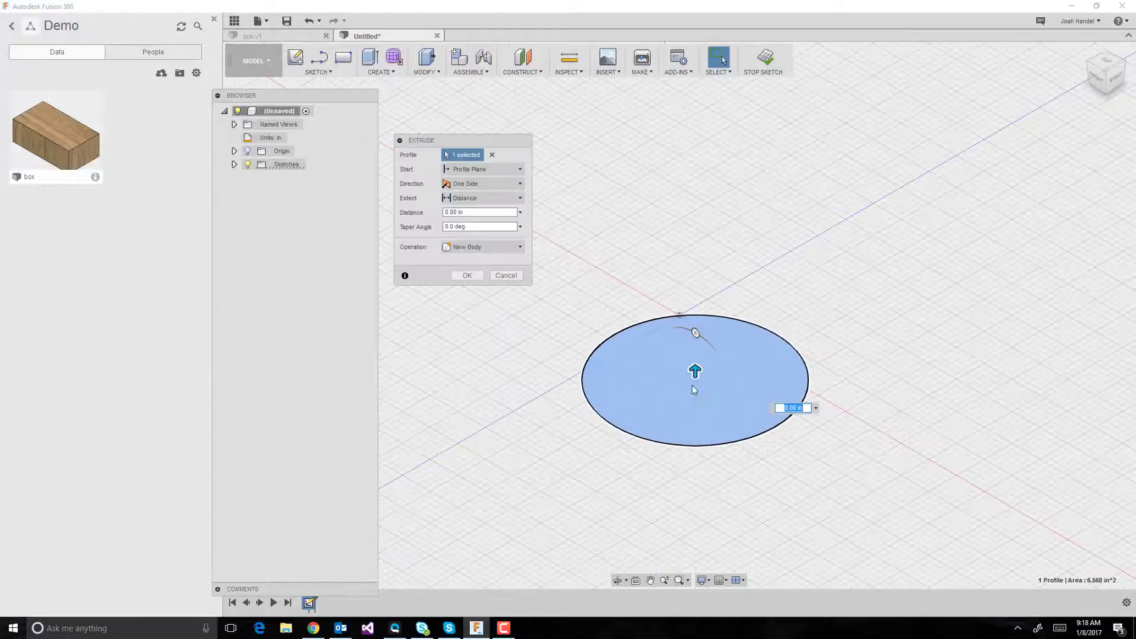
pyautogui.moveTo(695, 371); pyautogui.dragTo(714, 112)
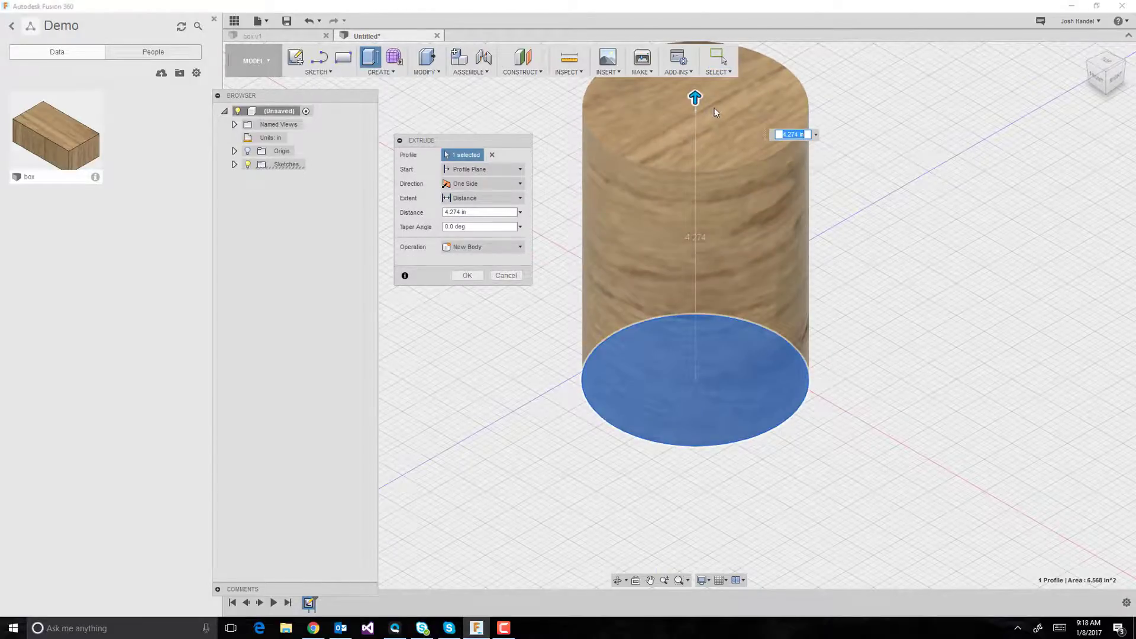
pyautogui.press('Return')
# Save the cylinder design as 'circle' in the Demo project.
pyautogui.hotkey('ctrl', 's')
pyautogui.write('circle')
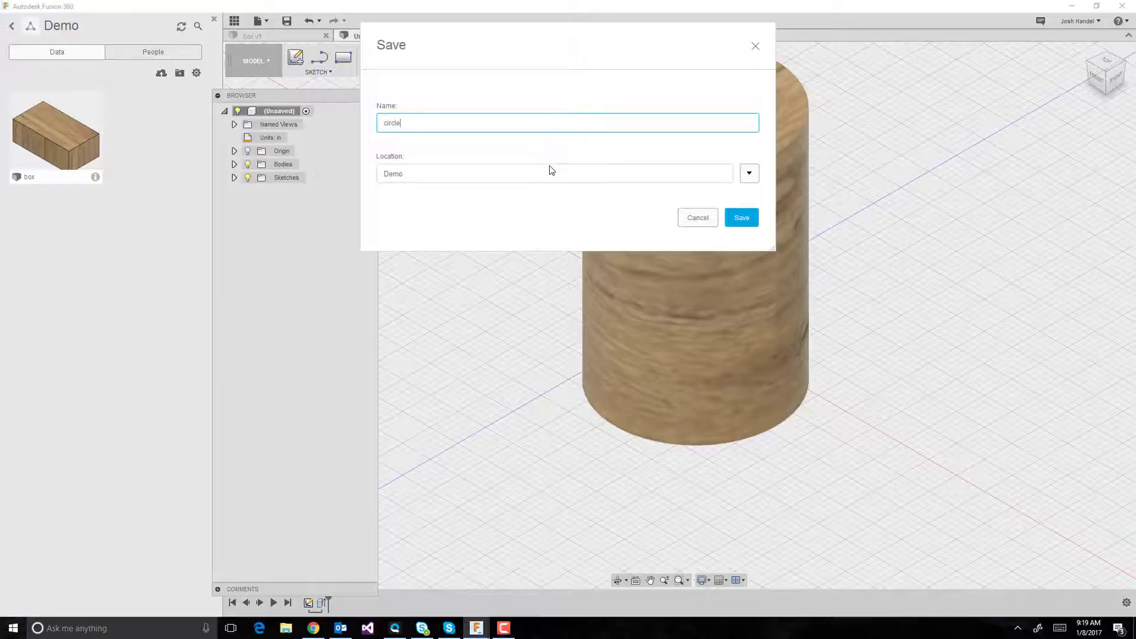
pyautogui.press('Return')
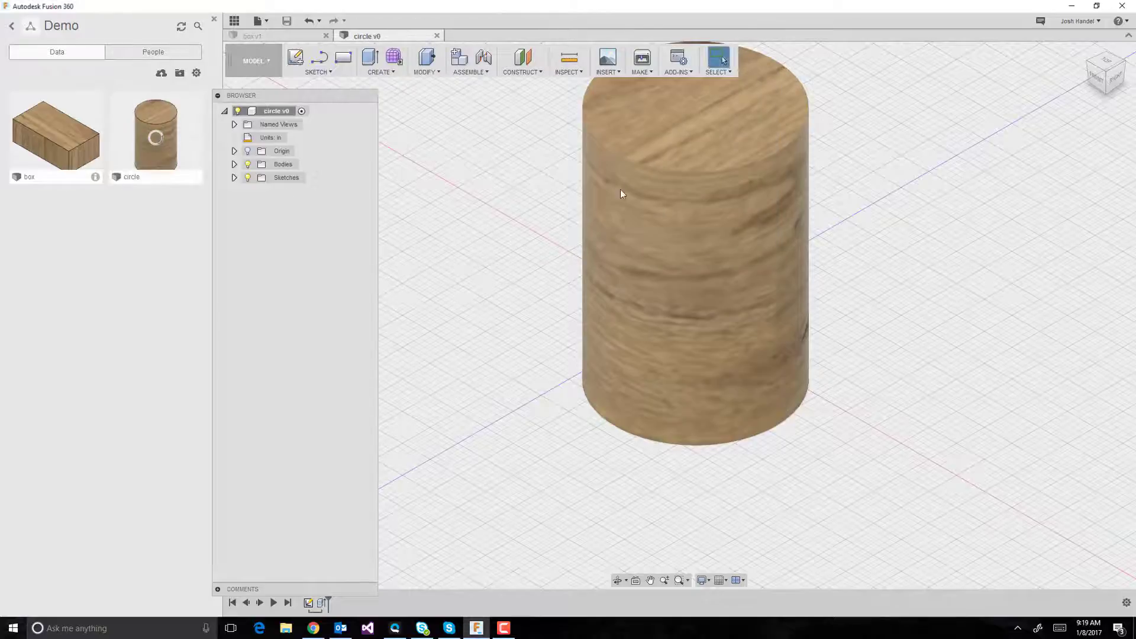
# Close the circle and box design tabs and start a new blank design.
pyautogui.click(437, 35)
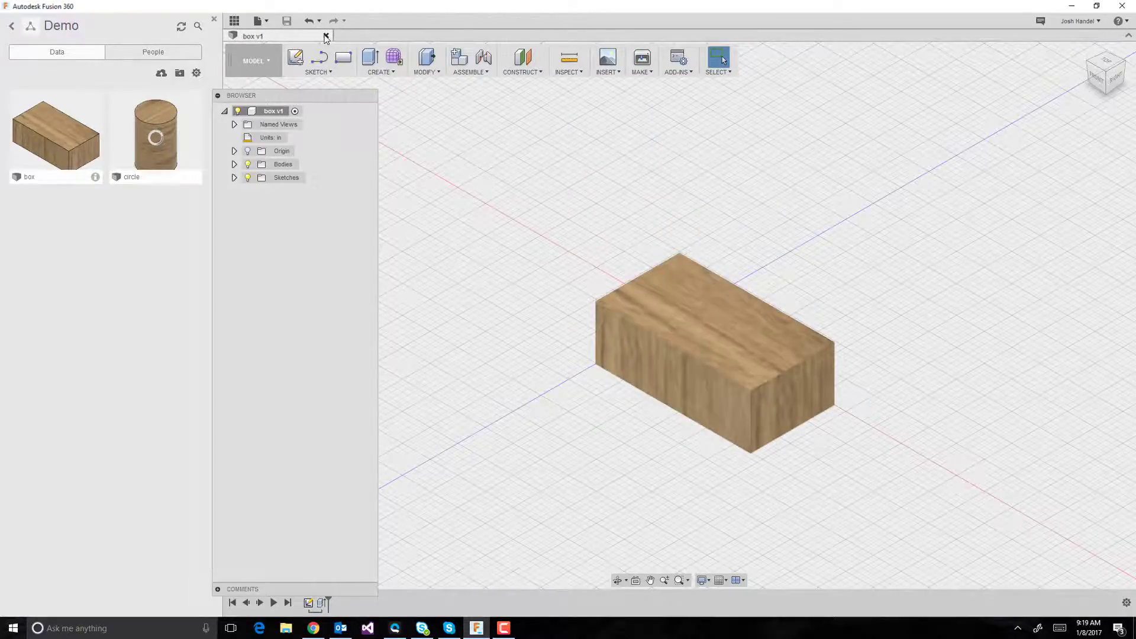
pyautogui.click(325, 37)
pyautogui.click(257, 23)
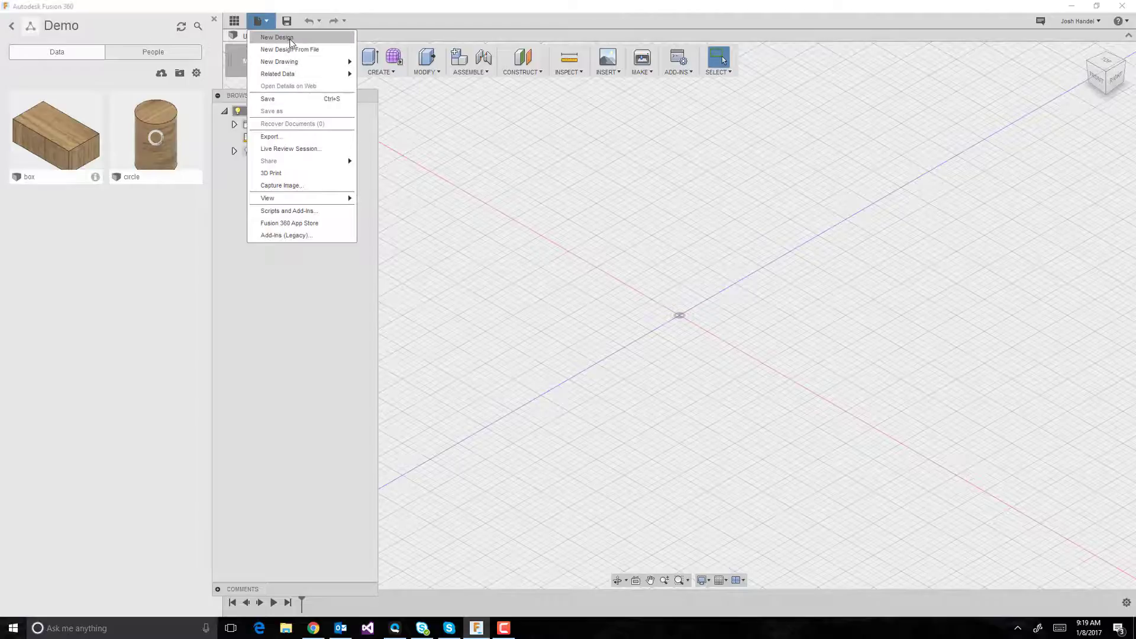
pyautogui.click(276, 38)
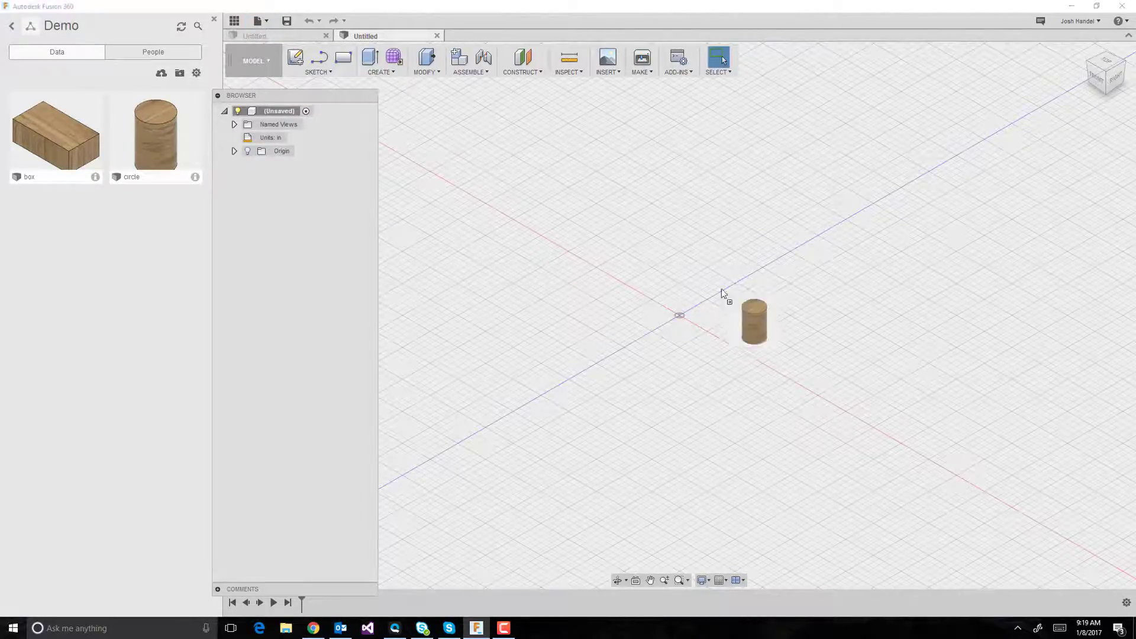
# Save the new design as 'combine' in the Demo project.
pyautogui.moveTo(150, 134); pyautogui.dragTo(700, 265)
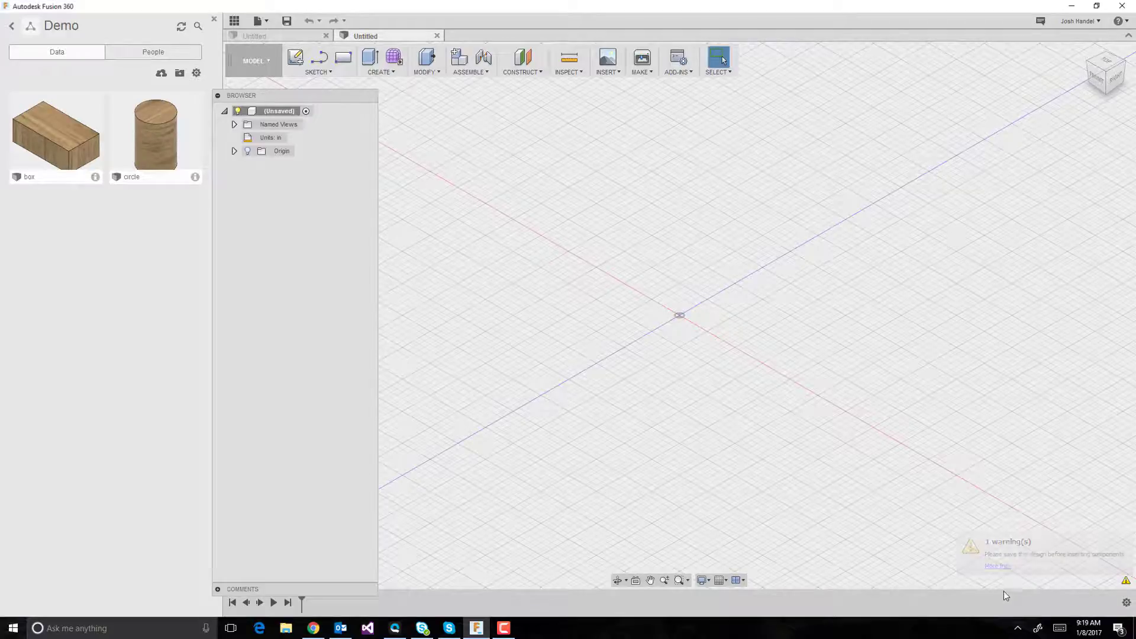
pyautogui.hotkey('ctrl', 's')
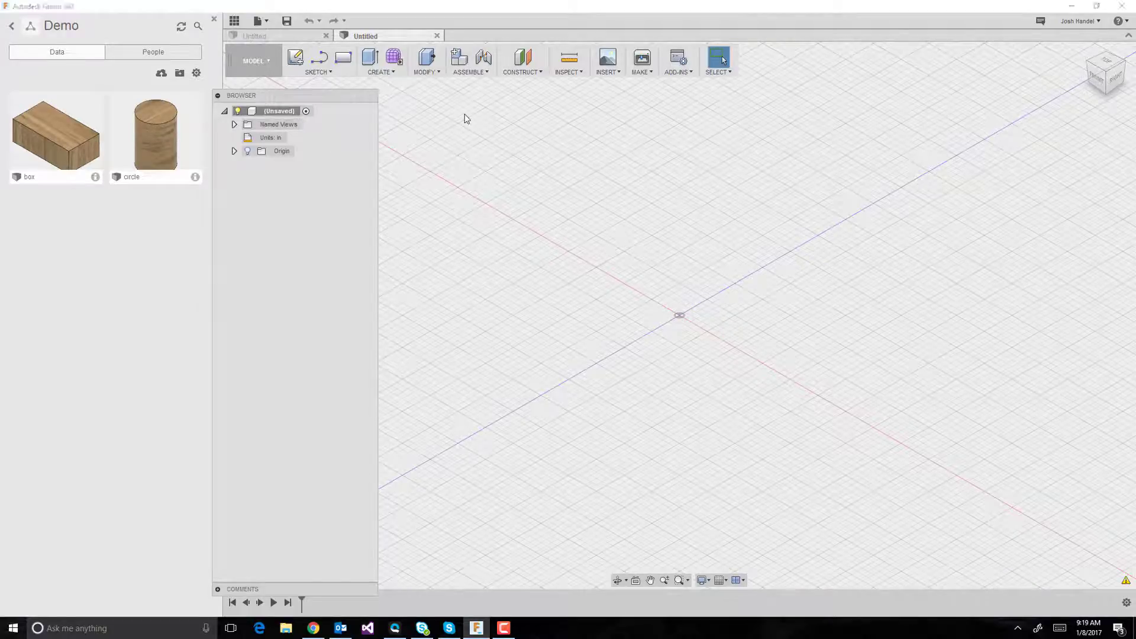
pyautogui.write('ass')
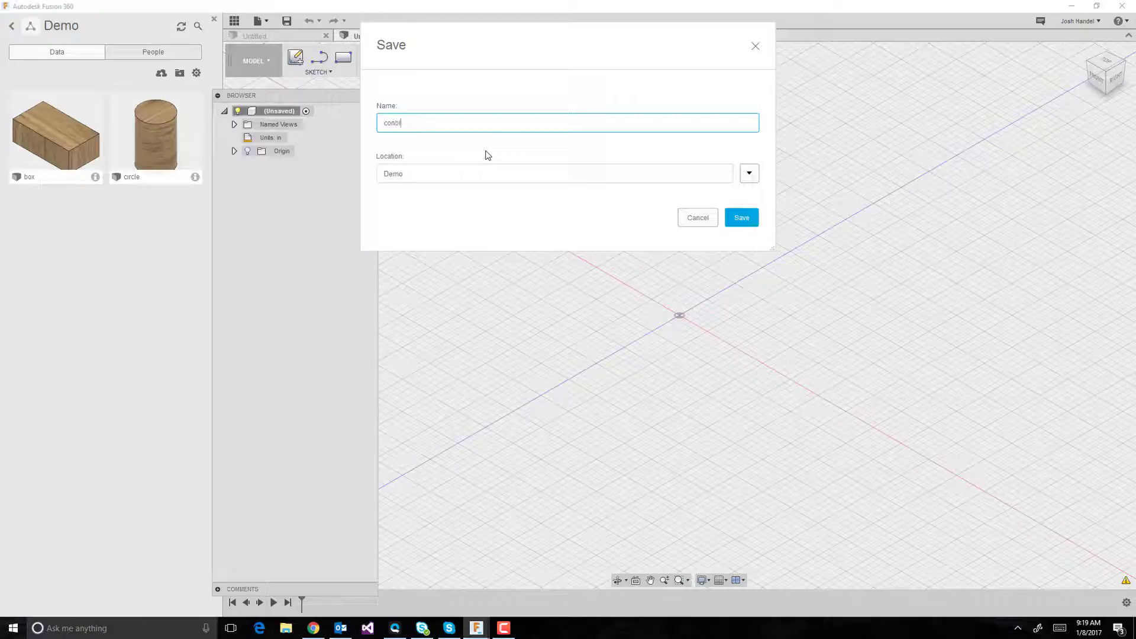
pyautogui.press('Return')
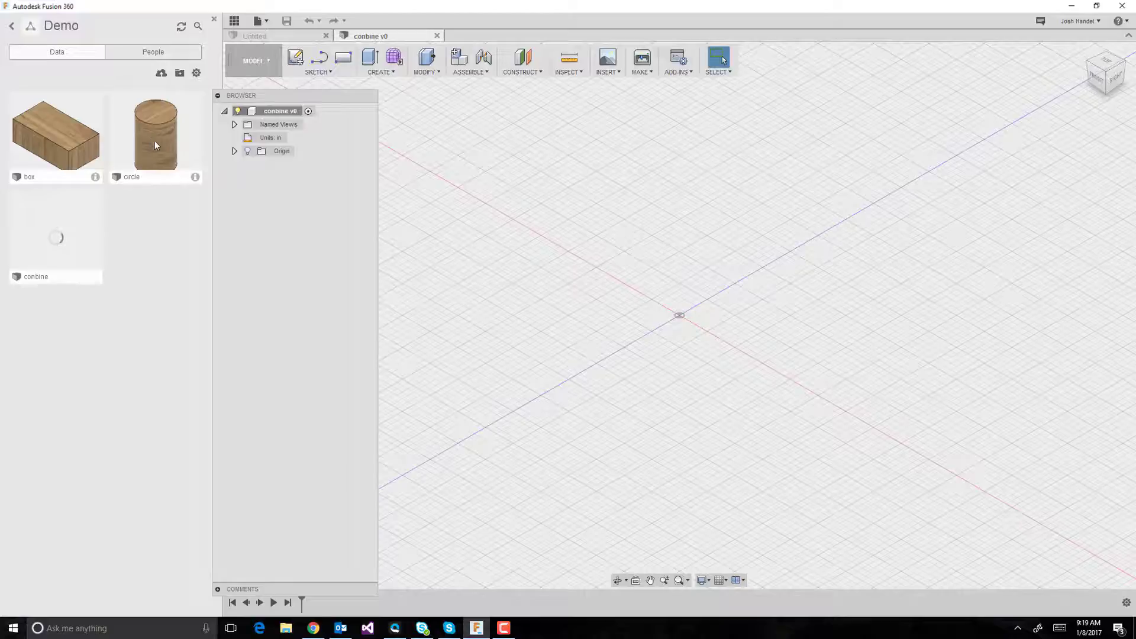
# Insert the circle design into combine as a linked component.
pyautogui.moveTo(155, 141); pyautogui.dragTo(710, 319)
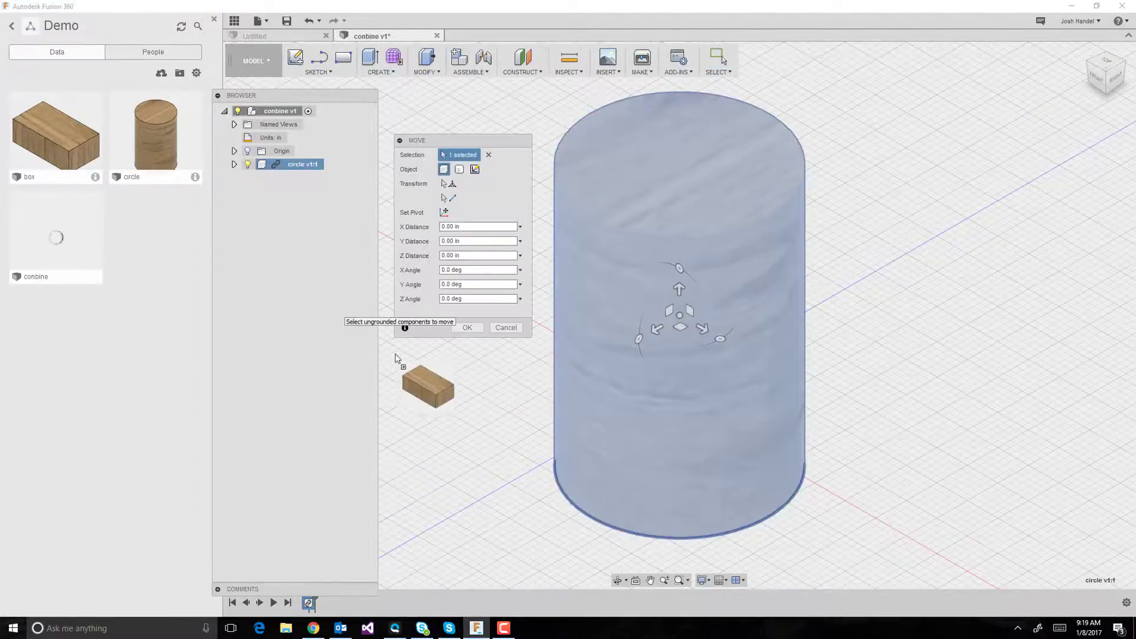
pyautogui.click(467, 327)
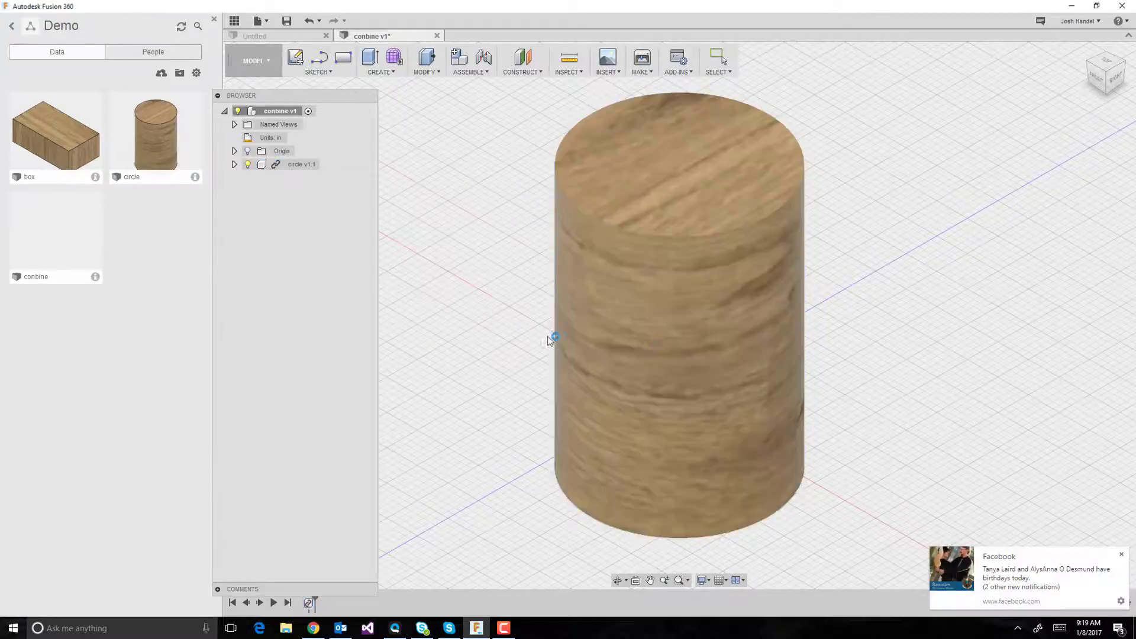
pyautogui.scroll(1, 516, 275)
pyautogui.scroll(-3, 533, 284)
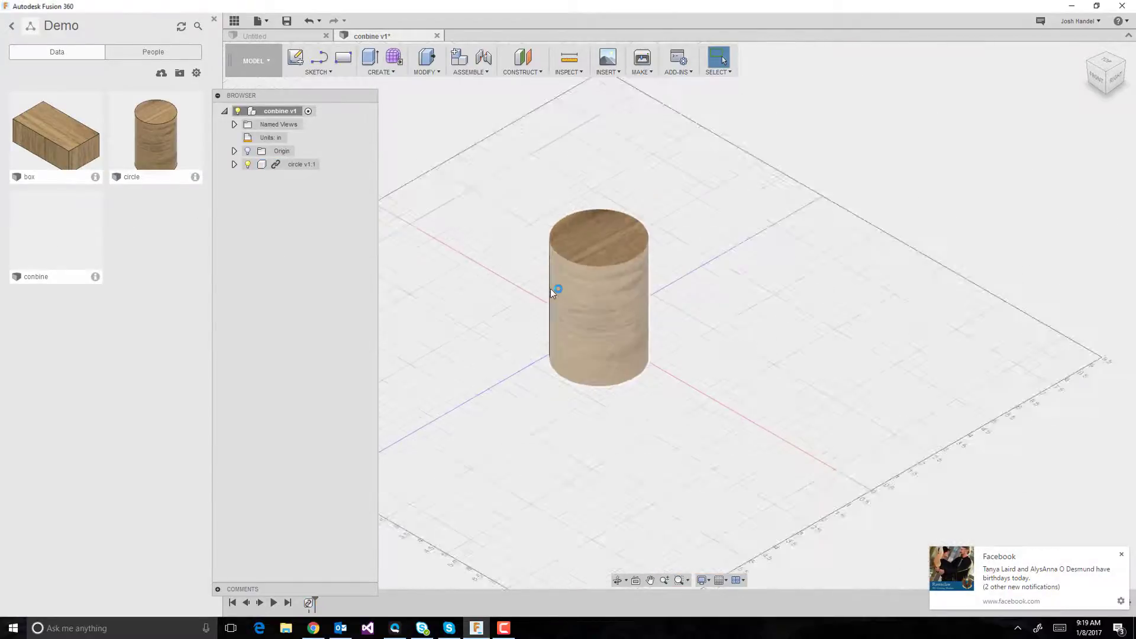
pyautogui.scroll(-1, 550, 288)
# Insert the box component, move it beside the cylinder, and expand both in the Browser.
pyautogui.moveTo(62, 143)
pyautogui.mouseDown()
pyautogui.moveTo(609, 374)
pyautogui.moveTo(712, 315)
pyautogui.mouseUp()
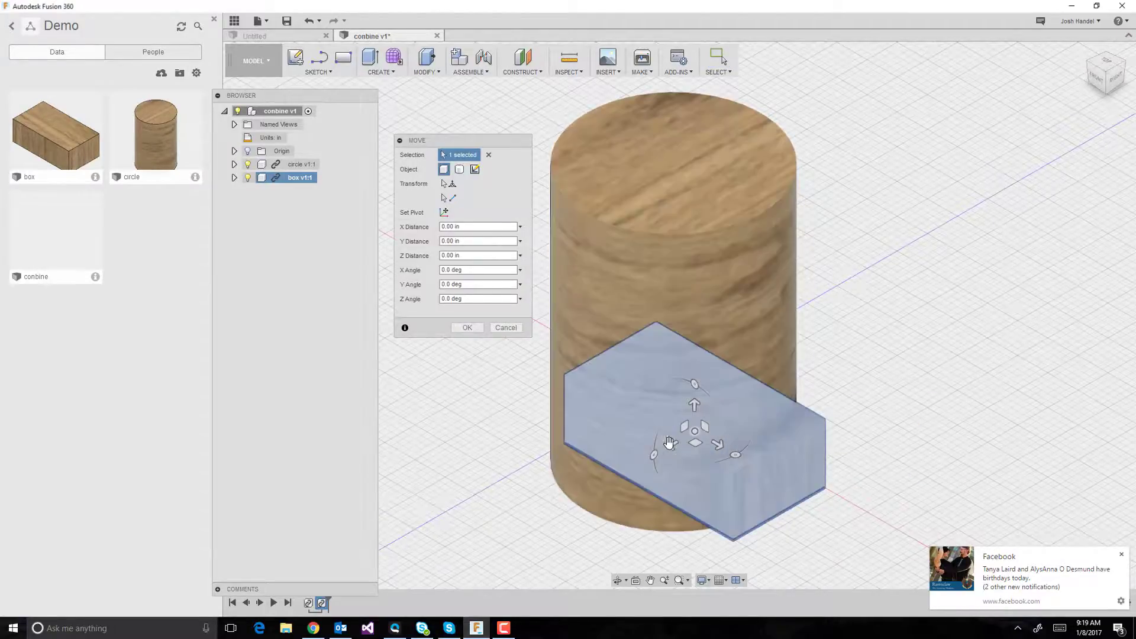
pyautogui.moveTo(663, 454); pyautogui.dragTo(834, 460)
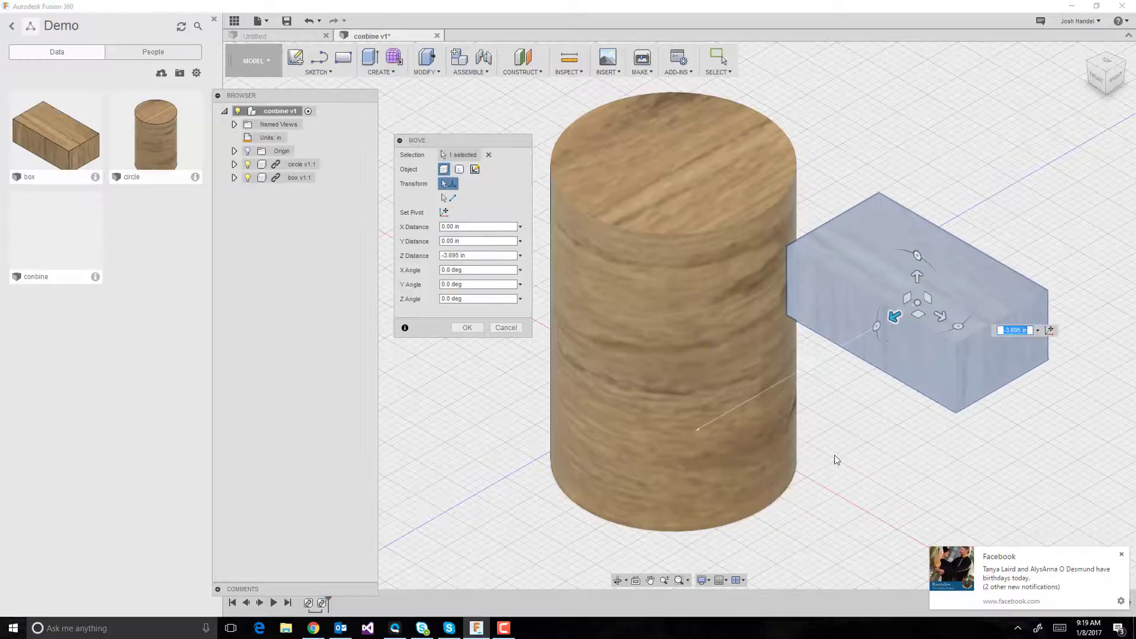
pyautogui.press('Return')
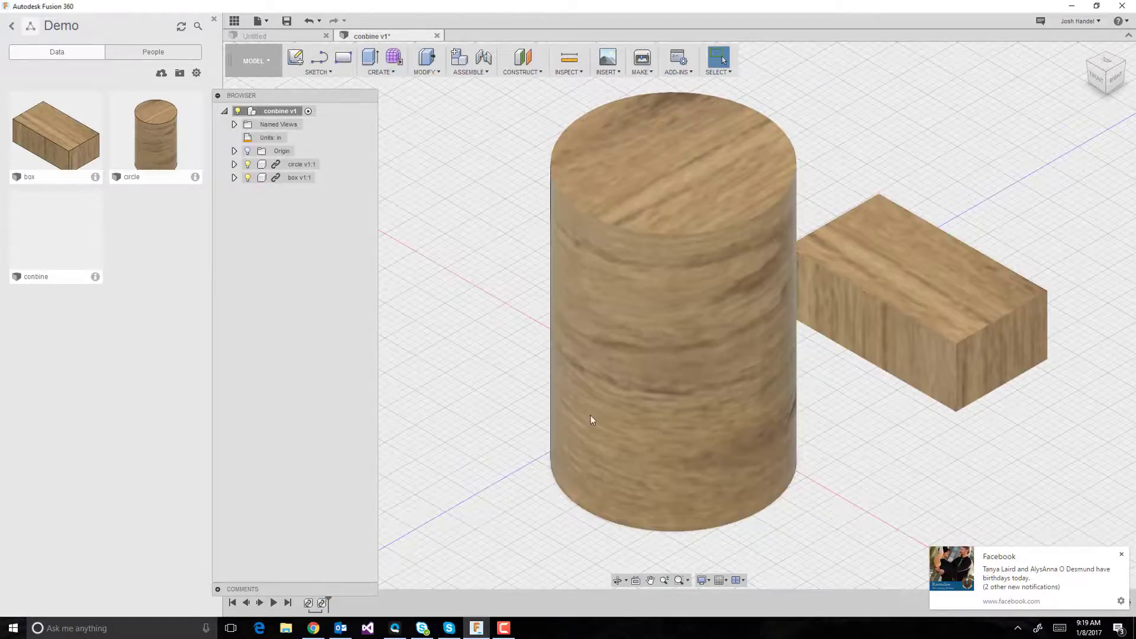
pyautogui.click(234, 164)
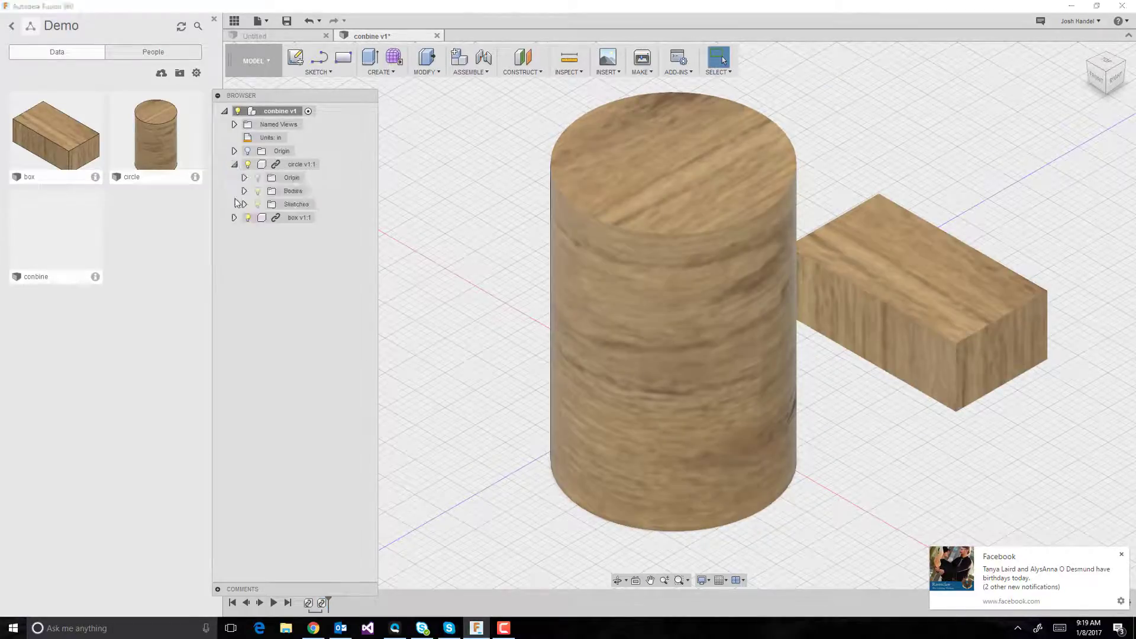
pyautogui.click(234, 218)
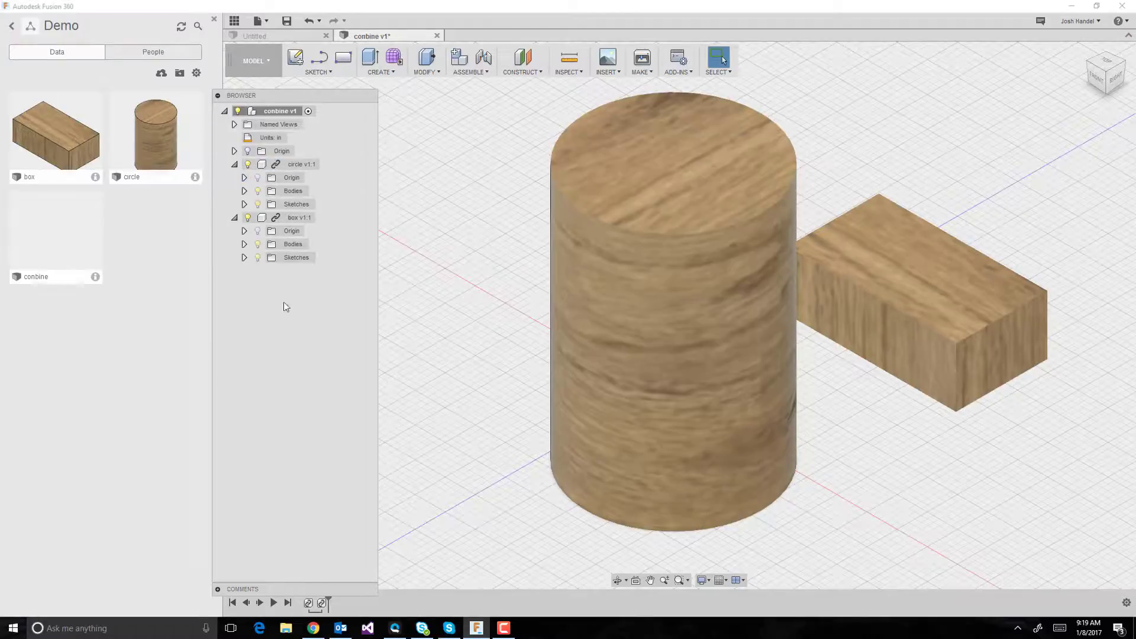
pyautogui.click(259, 64)
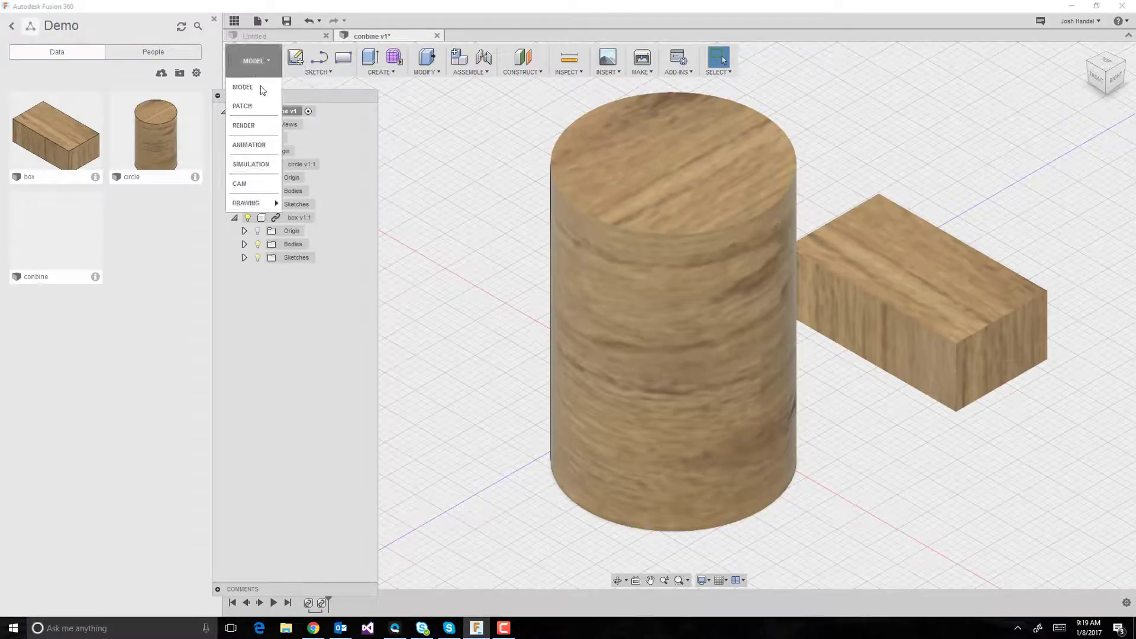
# In the CAM workspace, create milling Setup1 with stock around both bodies.
pyautogui.click(243, 186)
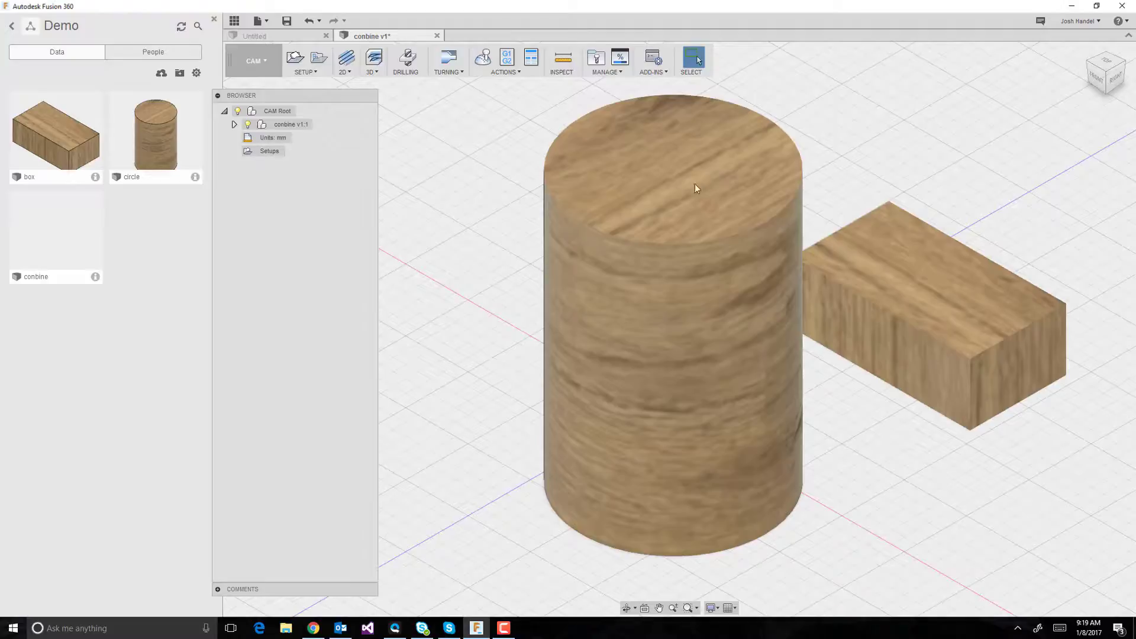
pyautogui.click(294, 58)
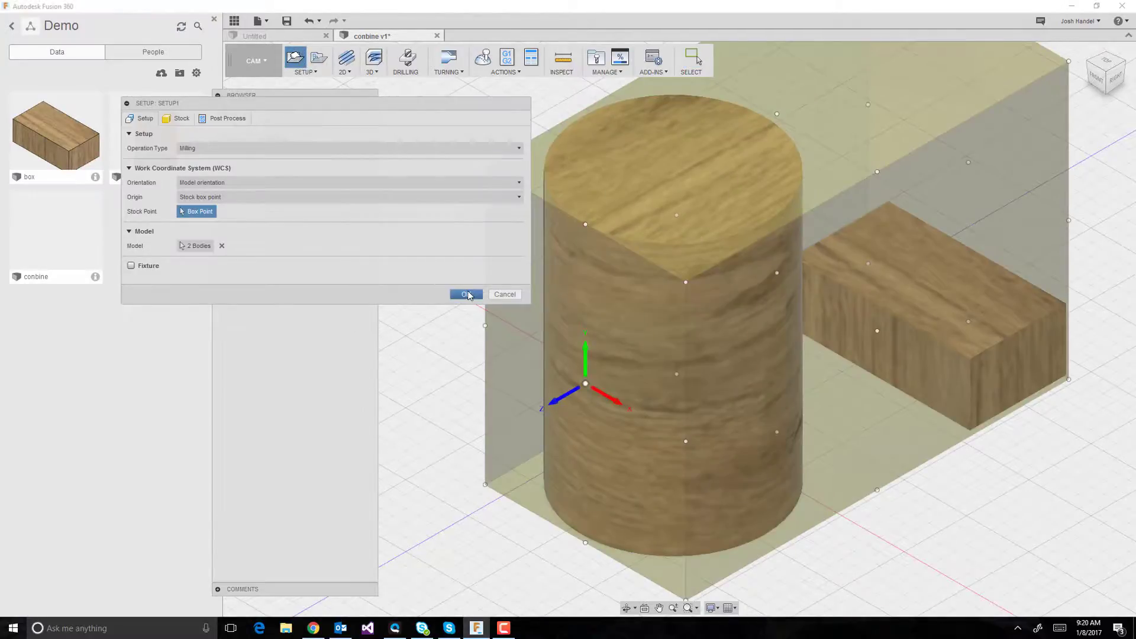
pyautogui.click(466, 294)
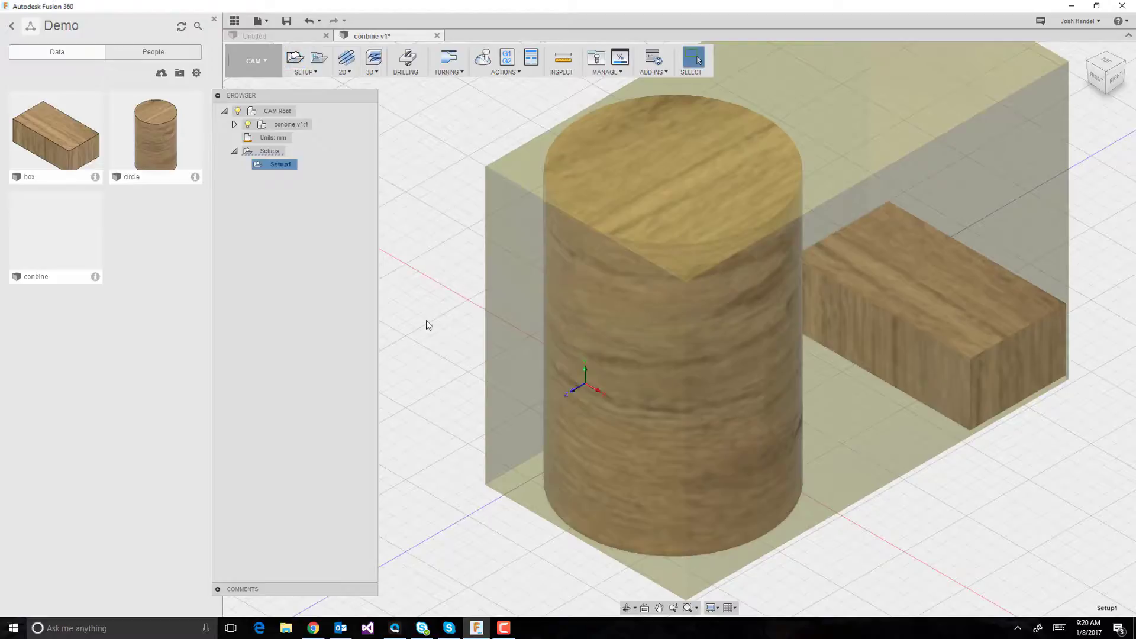
# Add Adaptive1 adaptive clearing with default tool T1 under Setup1 and let it calculate.
pyautogui.click(372, 70)
pyautogui.click(383, 141)
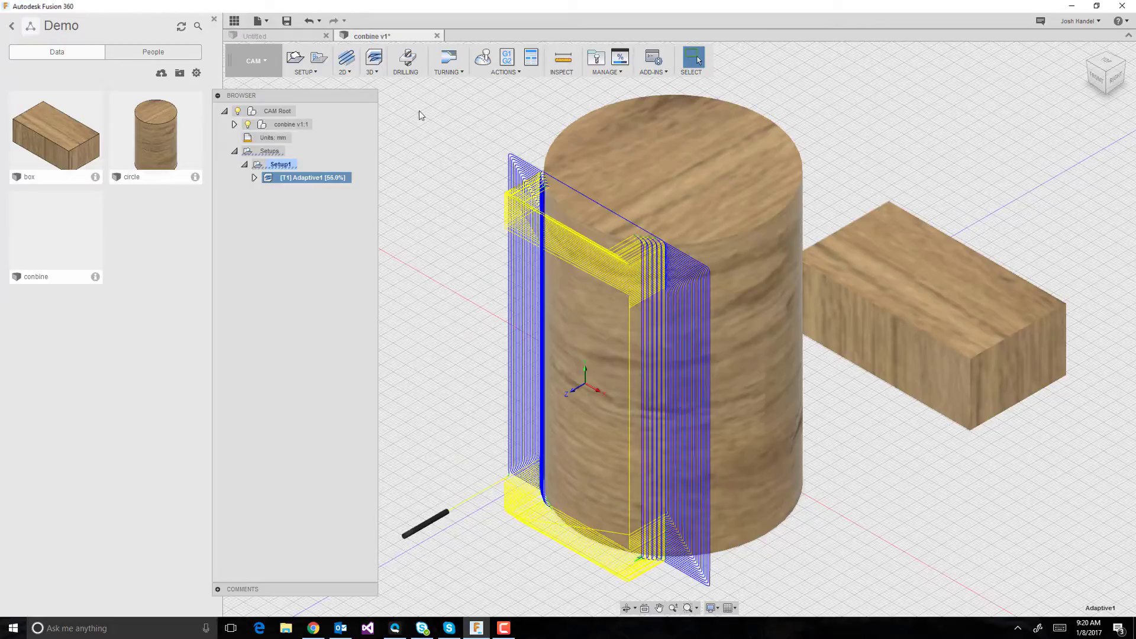
pyautogui.click(336, 149)
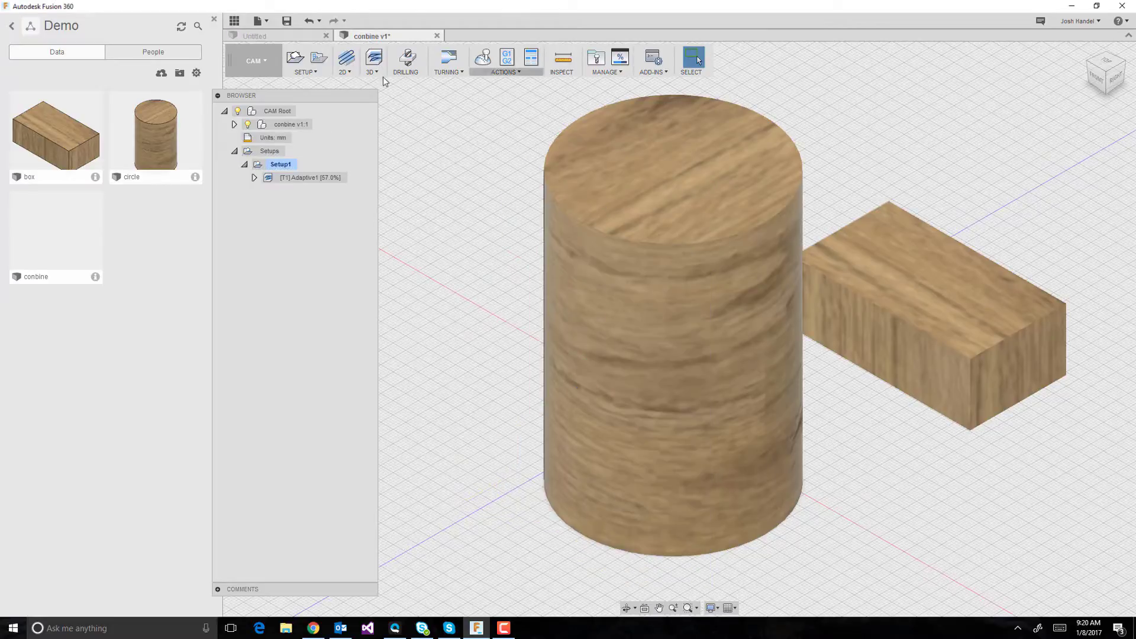